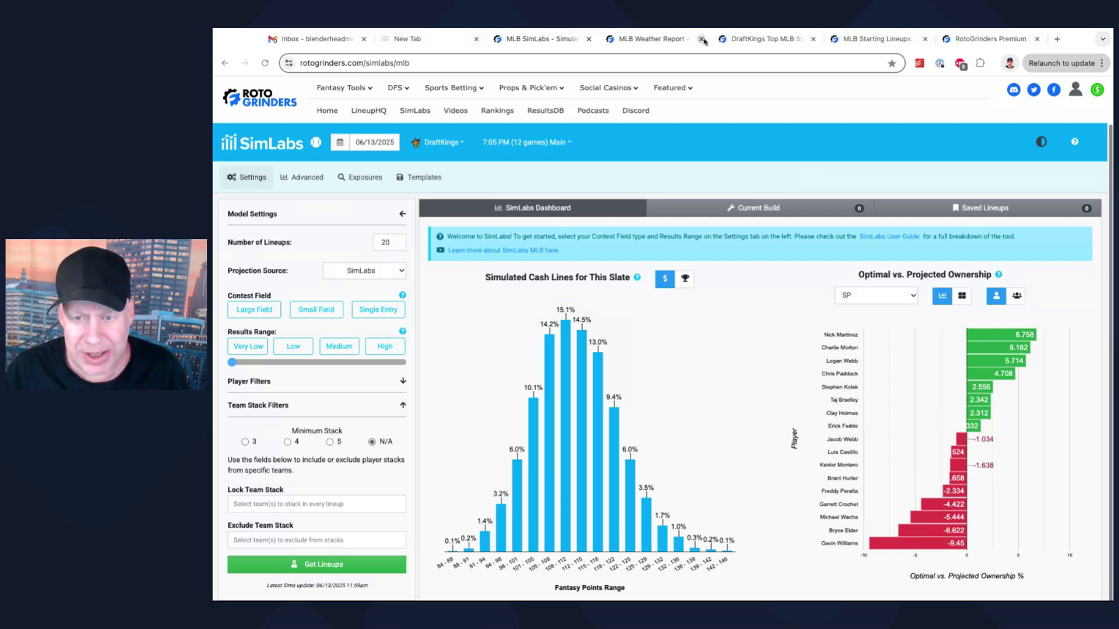
Check the MLB Weather Report for the day's games and return to SimLabs
click(674, 39)
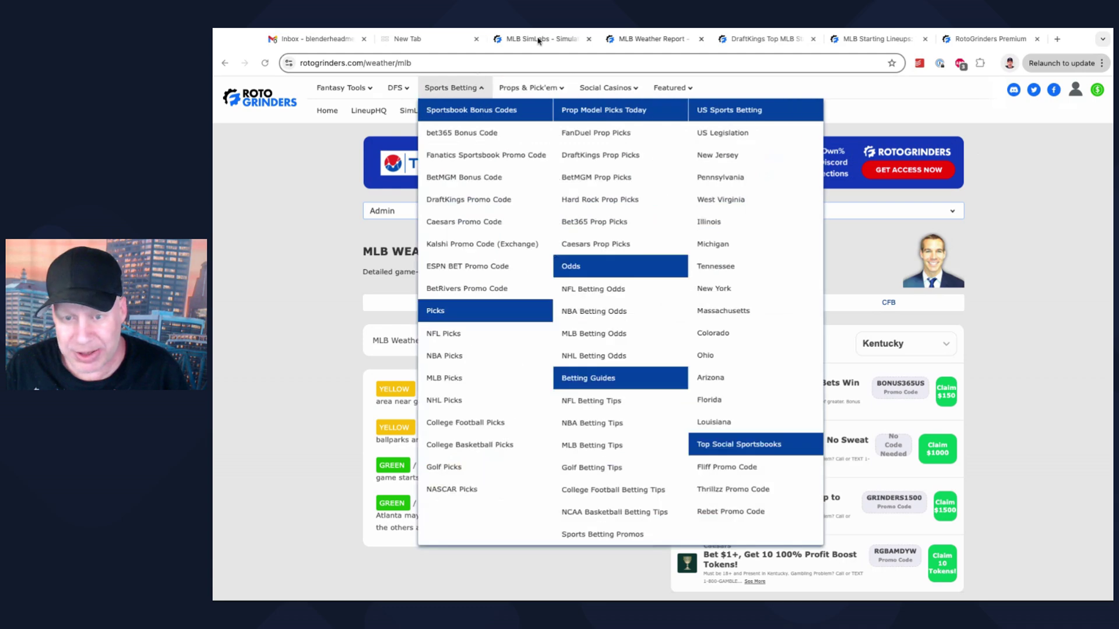
click(536, 39)
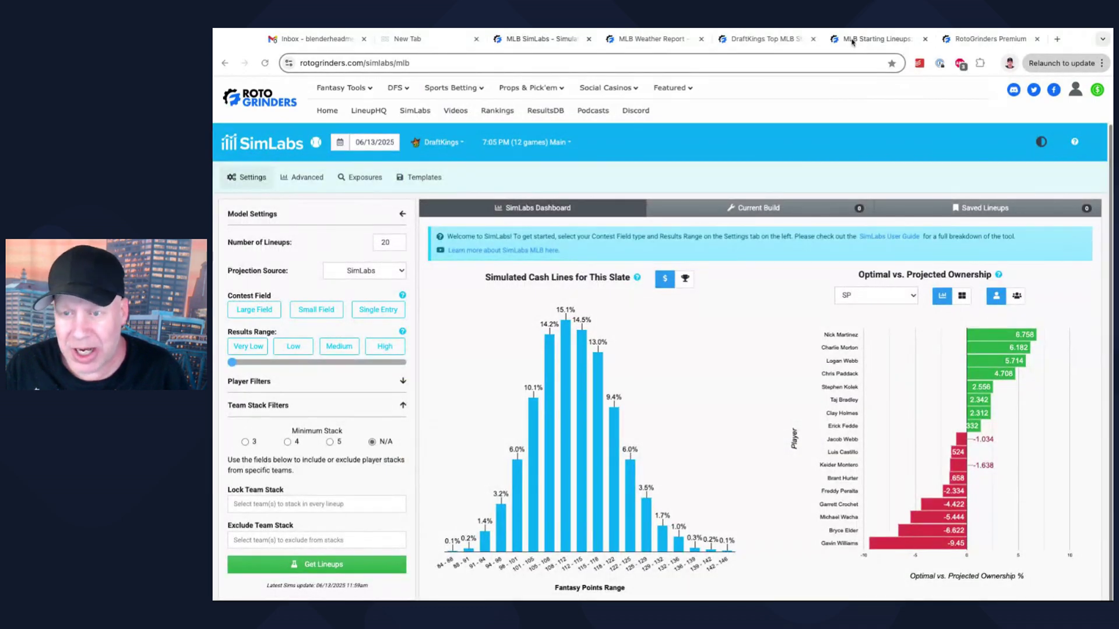
click(653, 41)
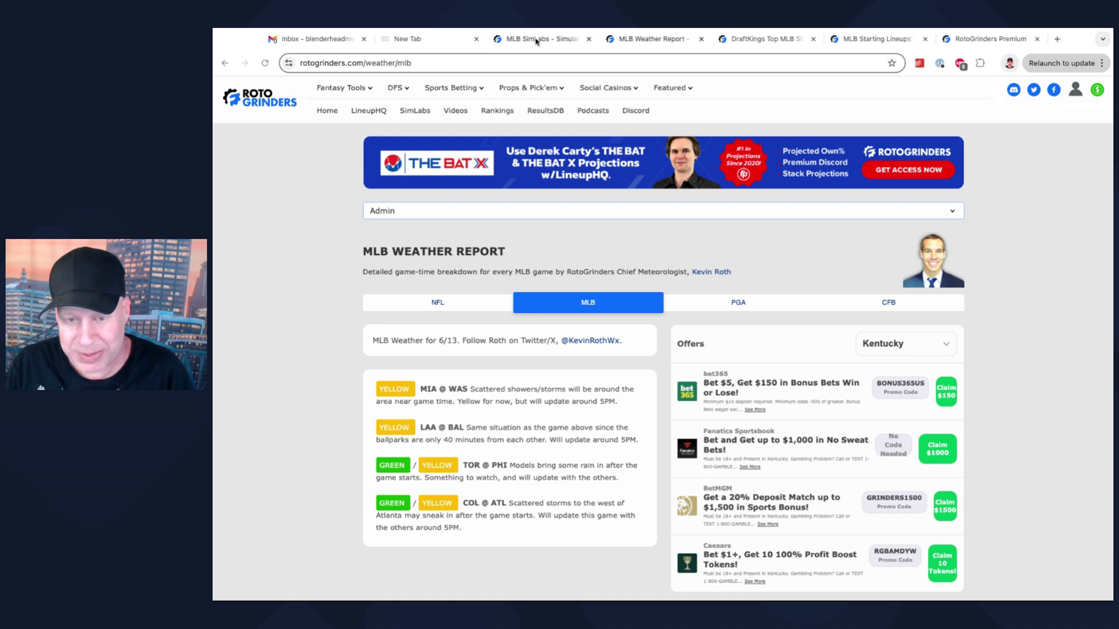
click(534, 39)
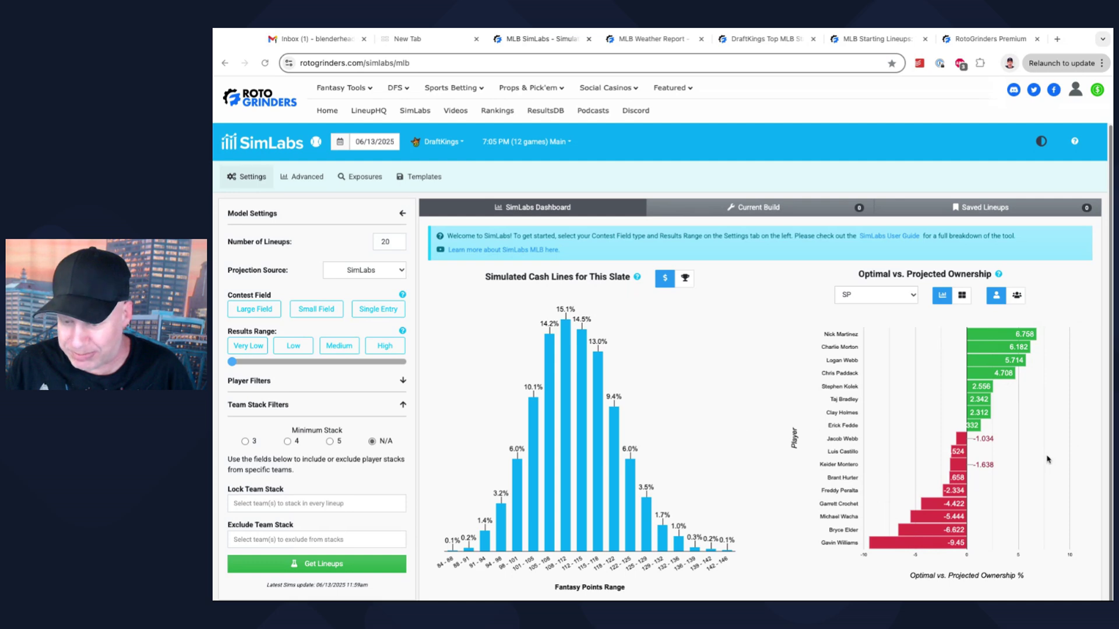
scroll(1042, 521, down, 1)
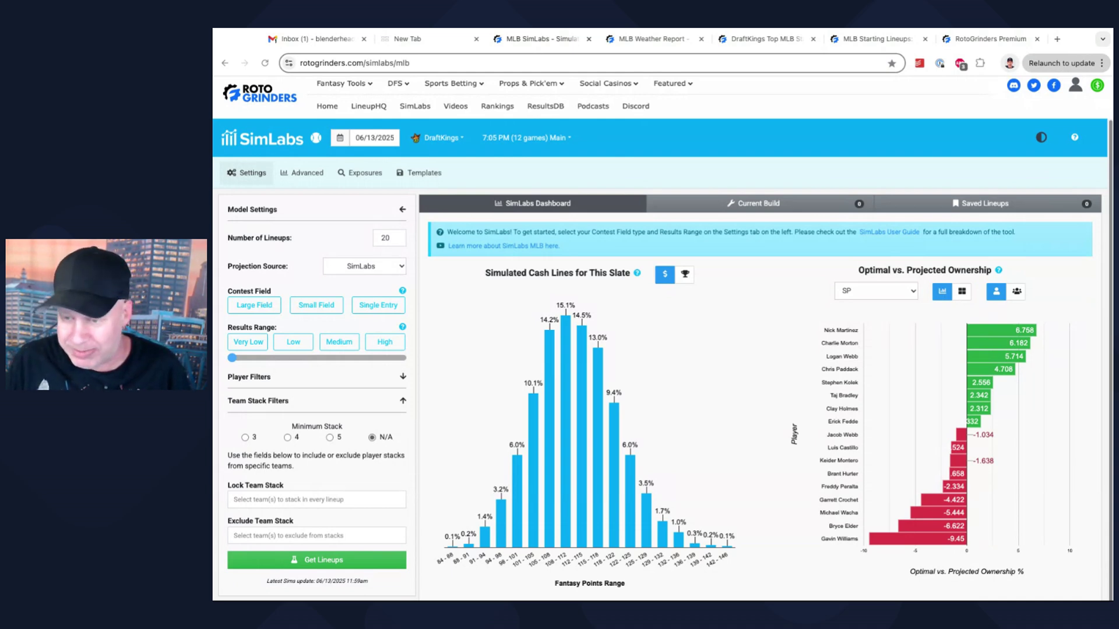
scroll(934, 381, up, 1)
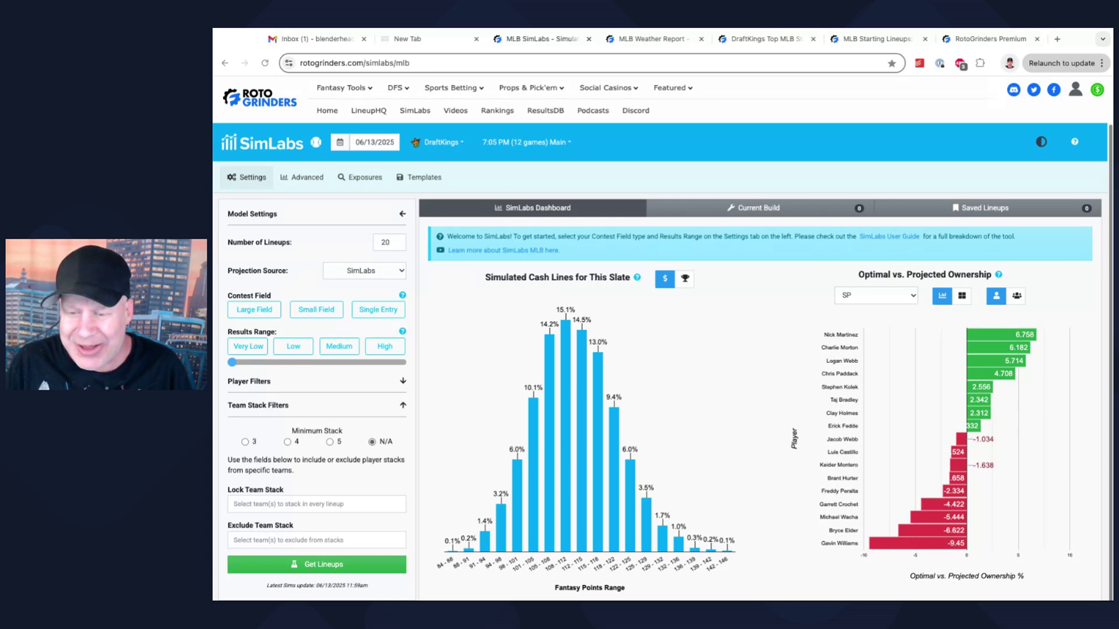
mouse_move(1016, 366)
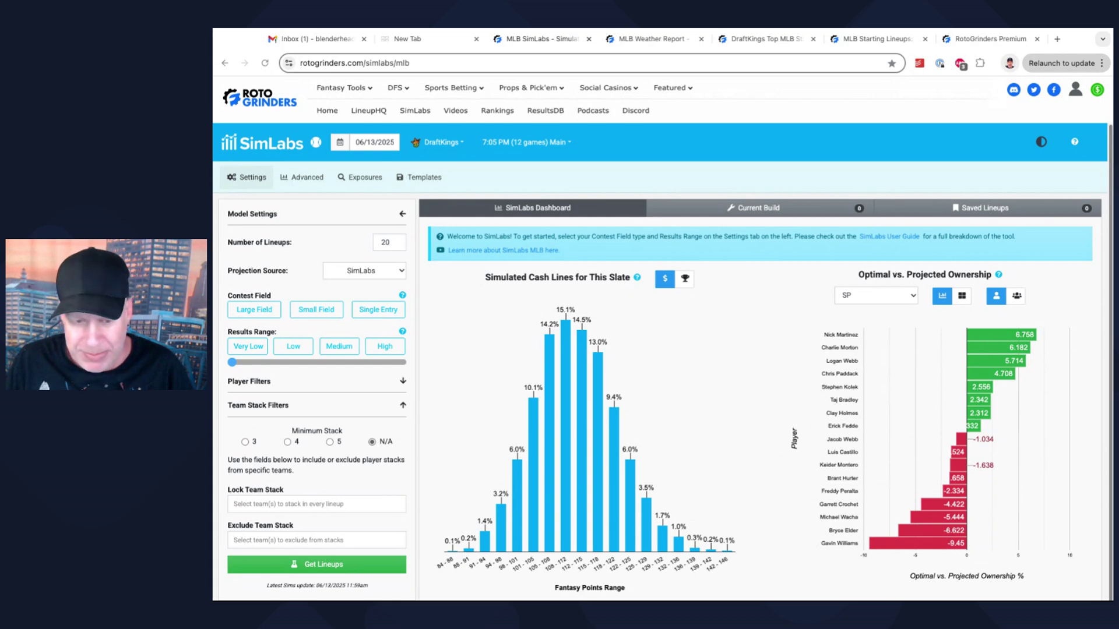
Configure the SimLabs build for 150 lineups with a Small Field contest, Medium results range and a minimum stack of 5
click(306, 315)
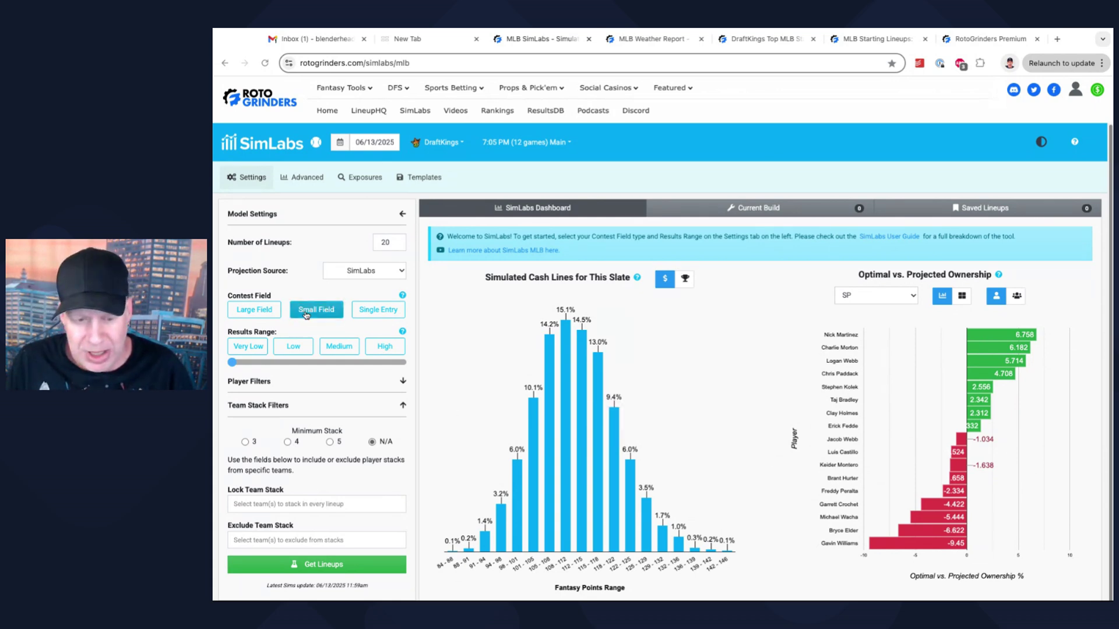
click(330, 443)
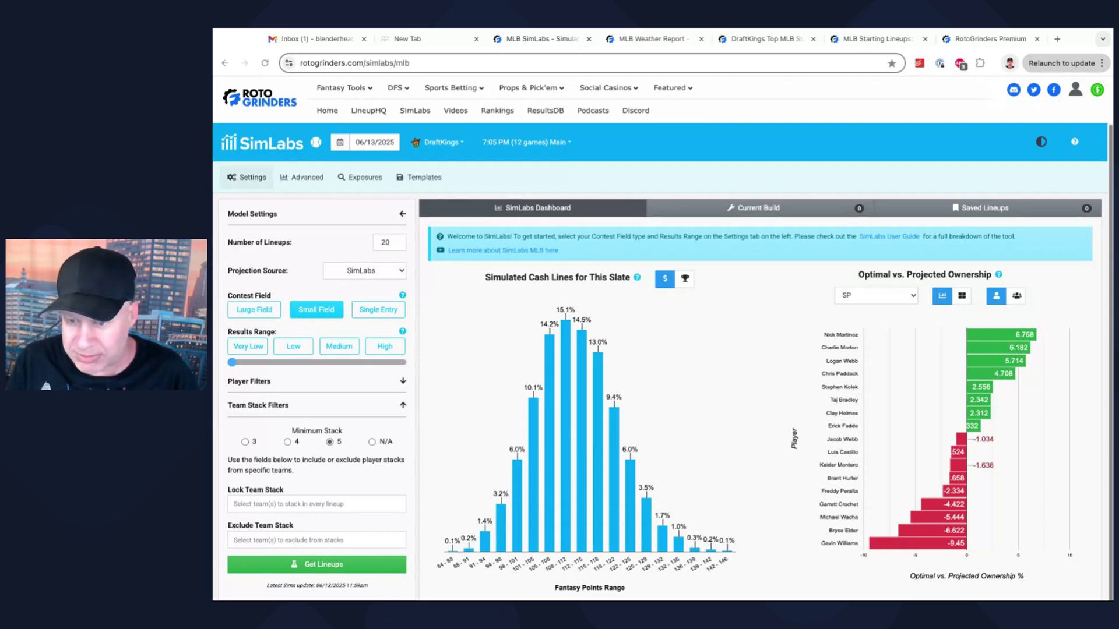
double_click(387, 242)
text(150)
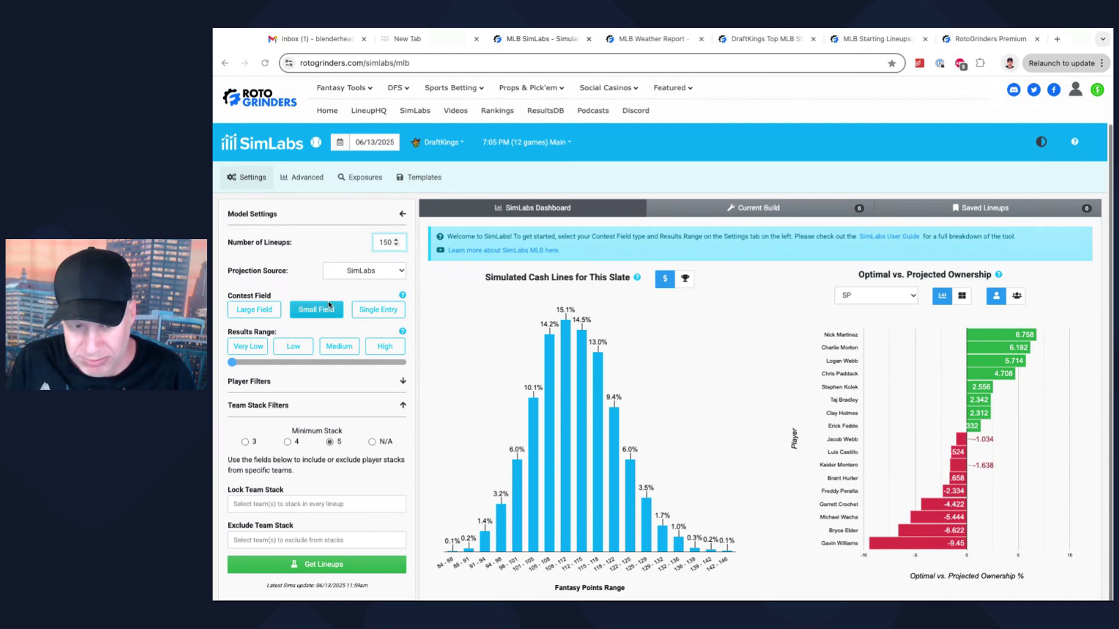
click(330, 350)
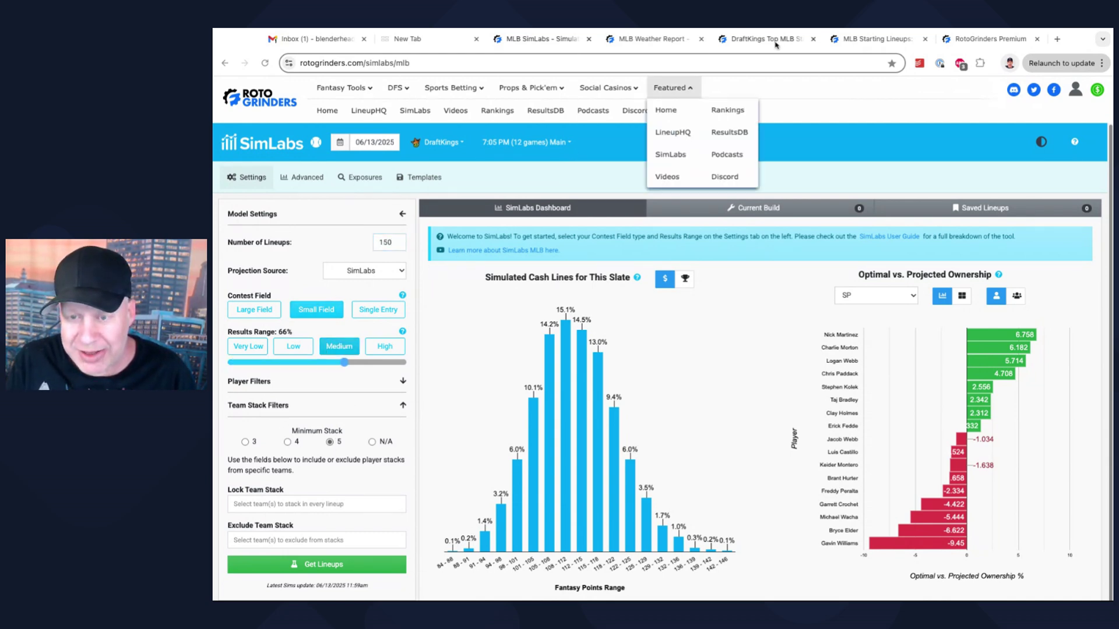
Examine the DraftKings Top MLB Stacks table, comparing each team's optimal percentage with its expected ownership
click(775, 40)
scroll(1070, 240, down, 3)
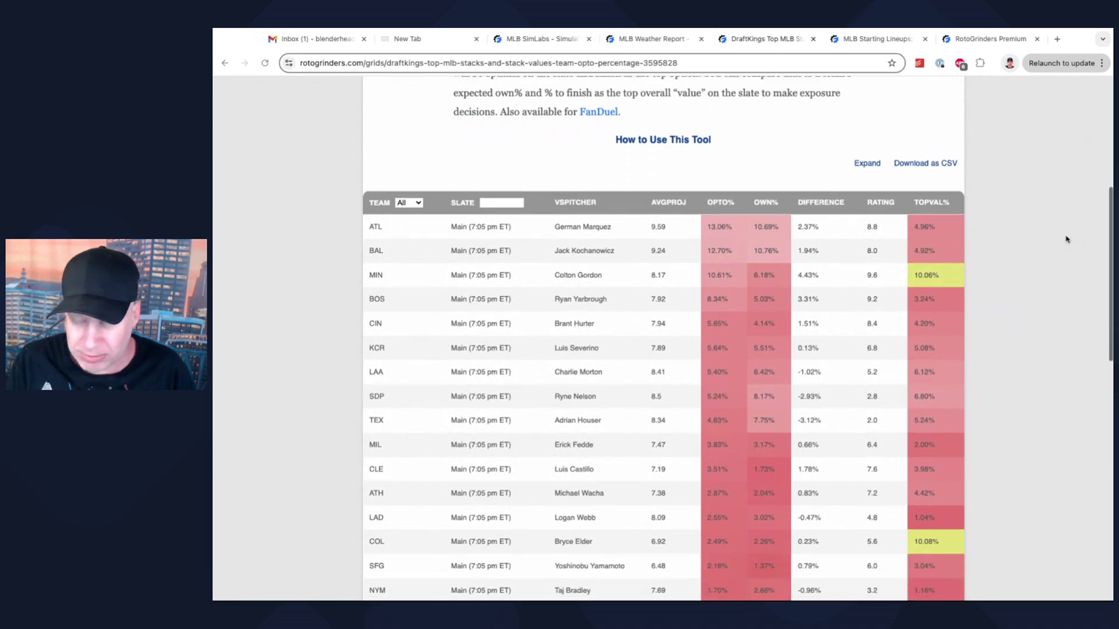
scroll(1068, 239, down, 1)
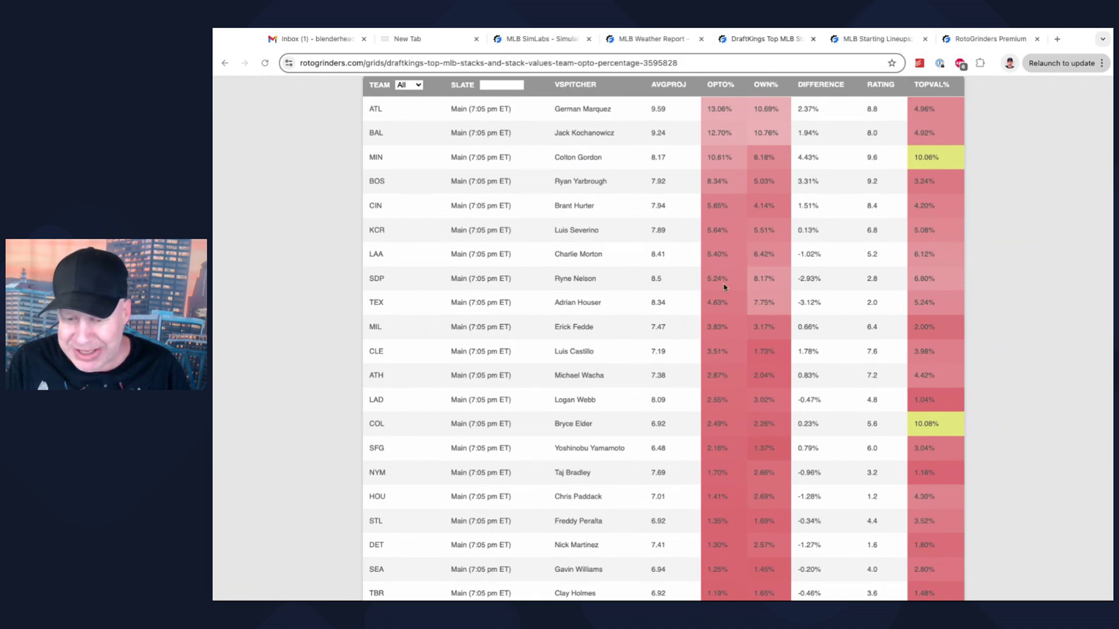
scroll(727, 347, down, 3)
scroll(728, 347, up, 2)
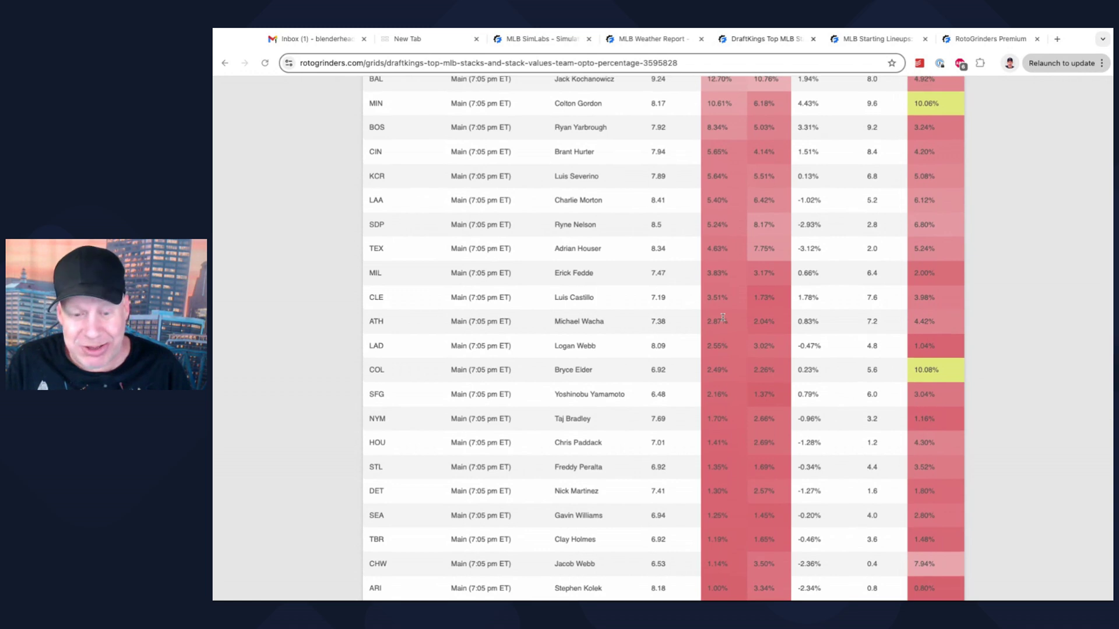
scroll(722, 318, up, 1)
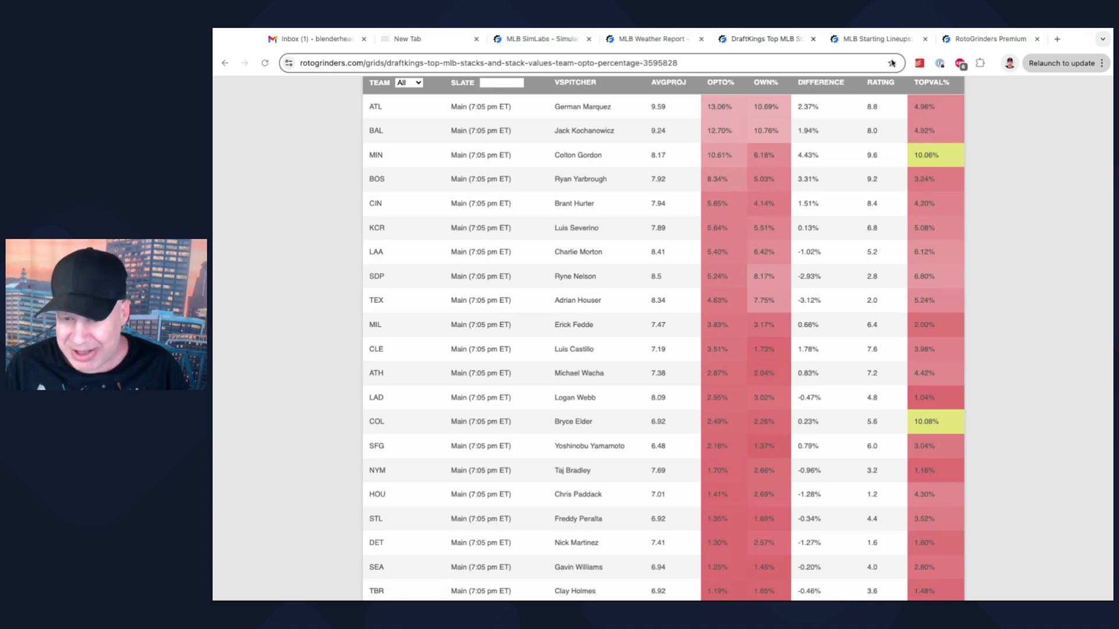
Review the matchups on the MLB Starting Lineups page down to the Rockies–Braves game and return to the top stacks table
click(891, 40)
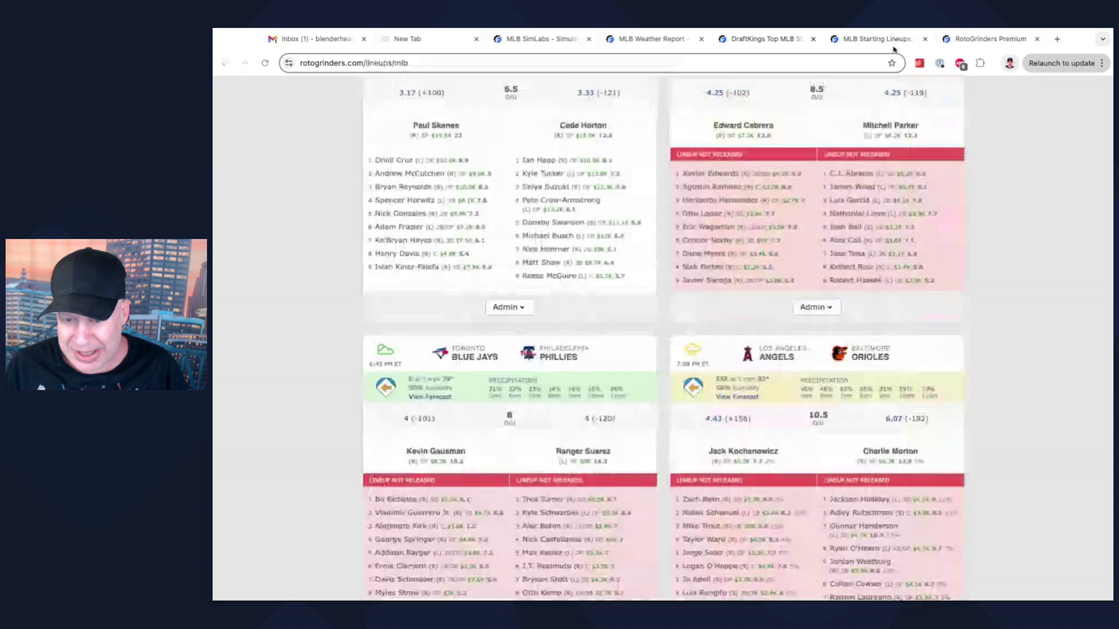
scroll(1041, 261, up, 4)
scroll(1041, 261, down, 4)
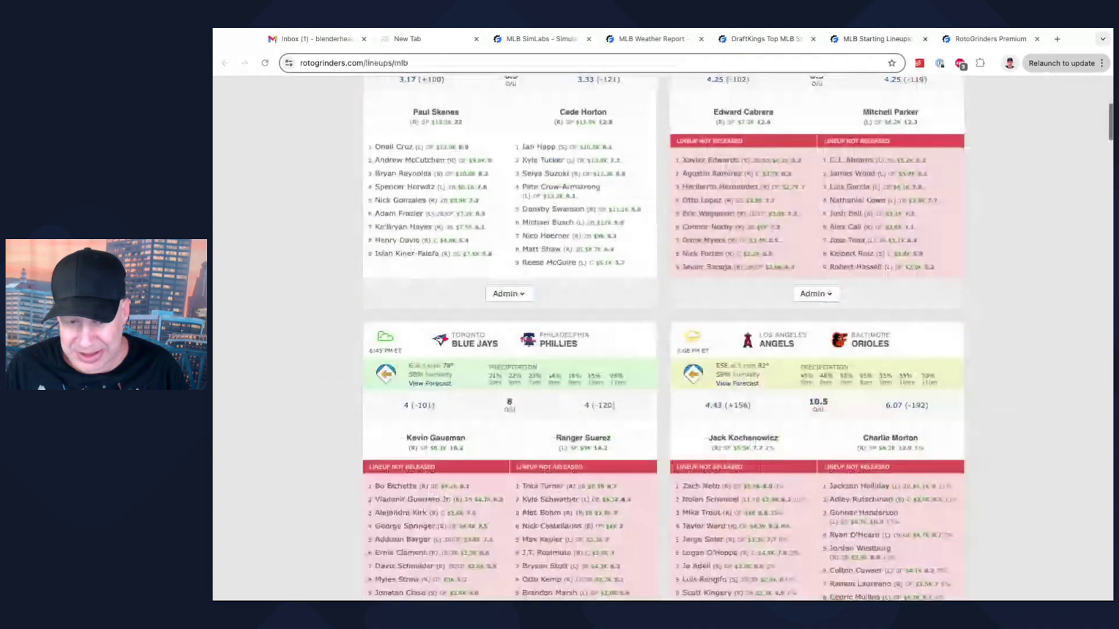
scroll(604, 300, down, 9)
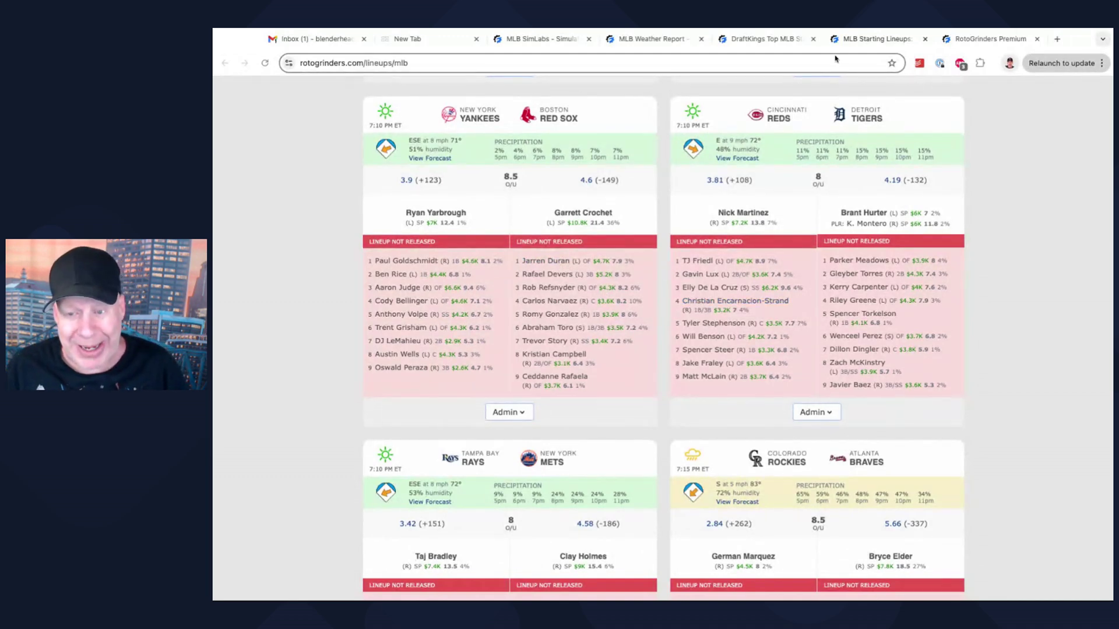
click(761, 40)
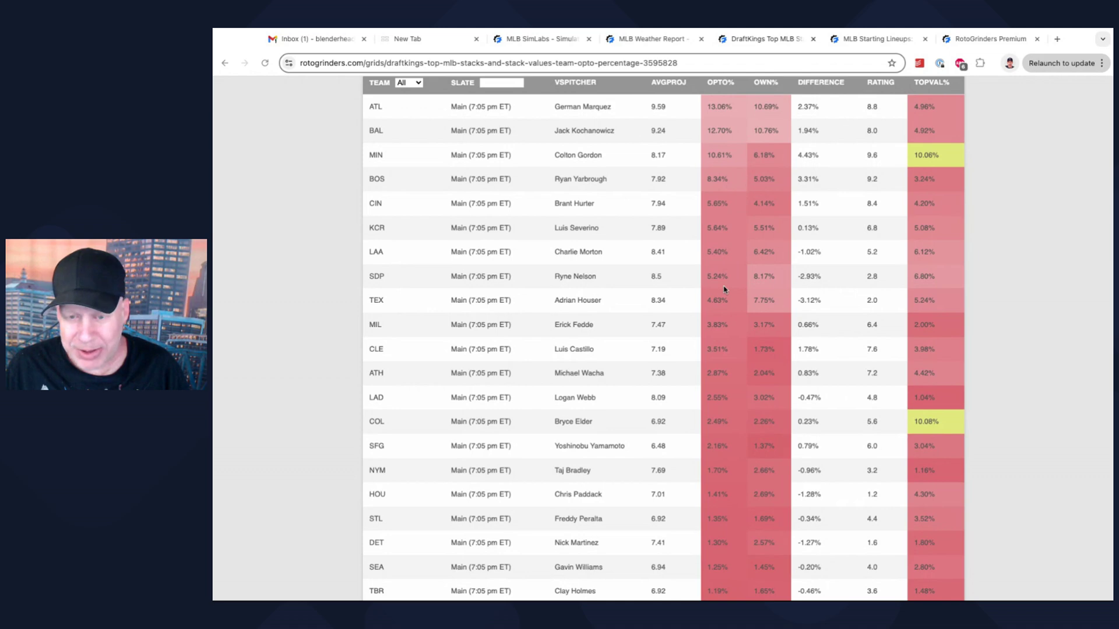
Generate the lineups in SimLabs with the current settings and look over the first ones in the build
click(545, 39)
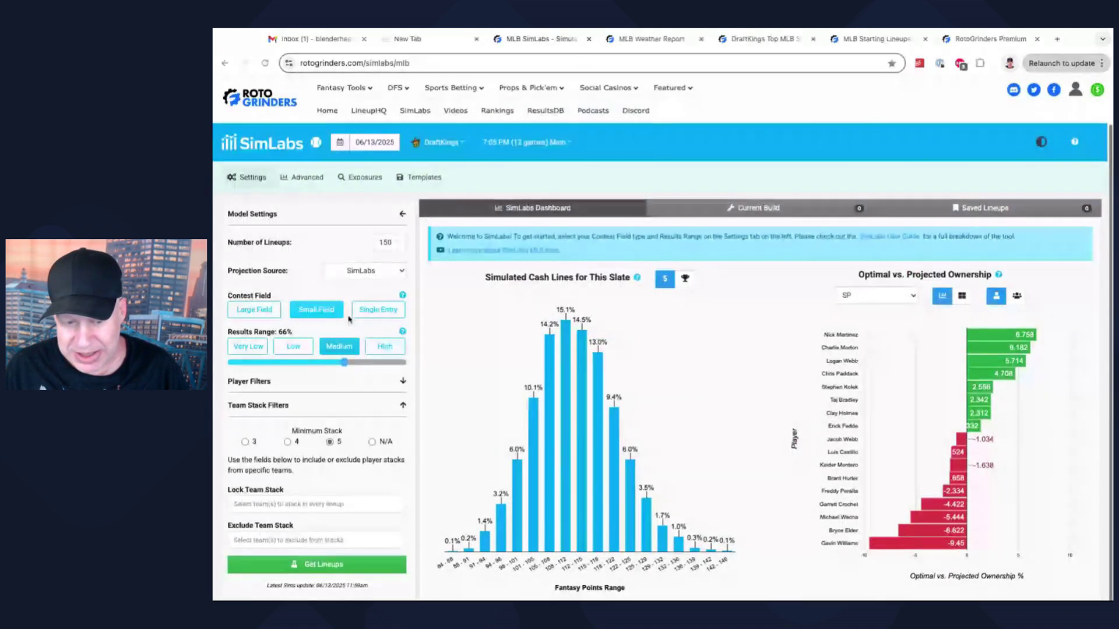
click(346, 574)
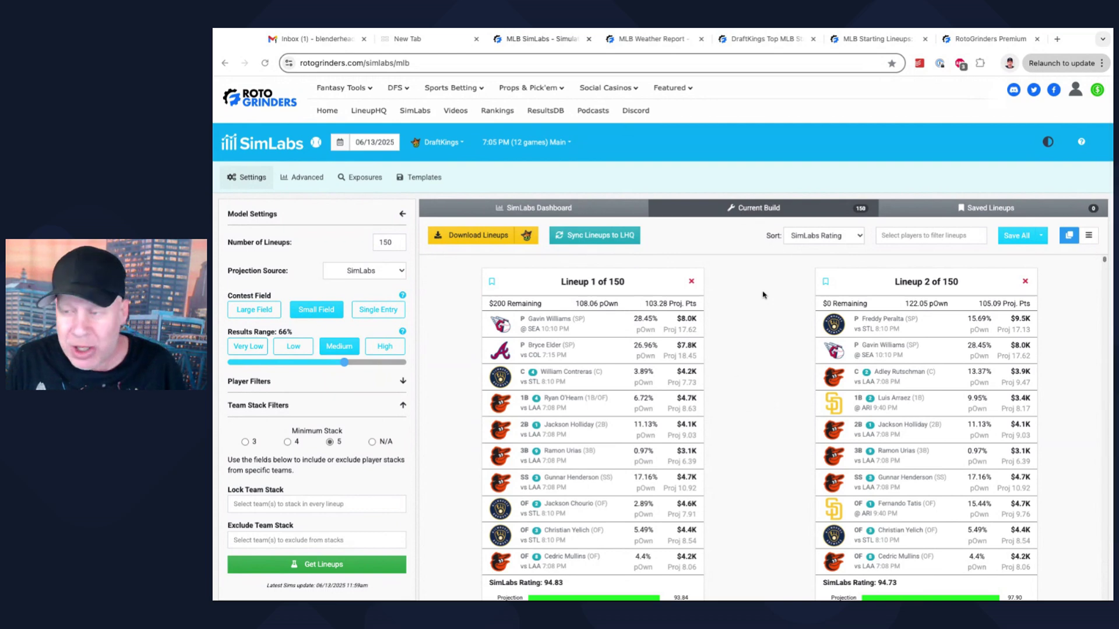
scroll(723, 231, down, 1)
scroll(775, 345, up, 1)
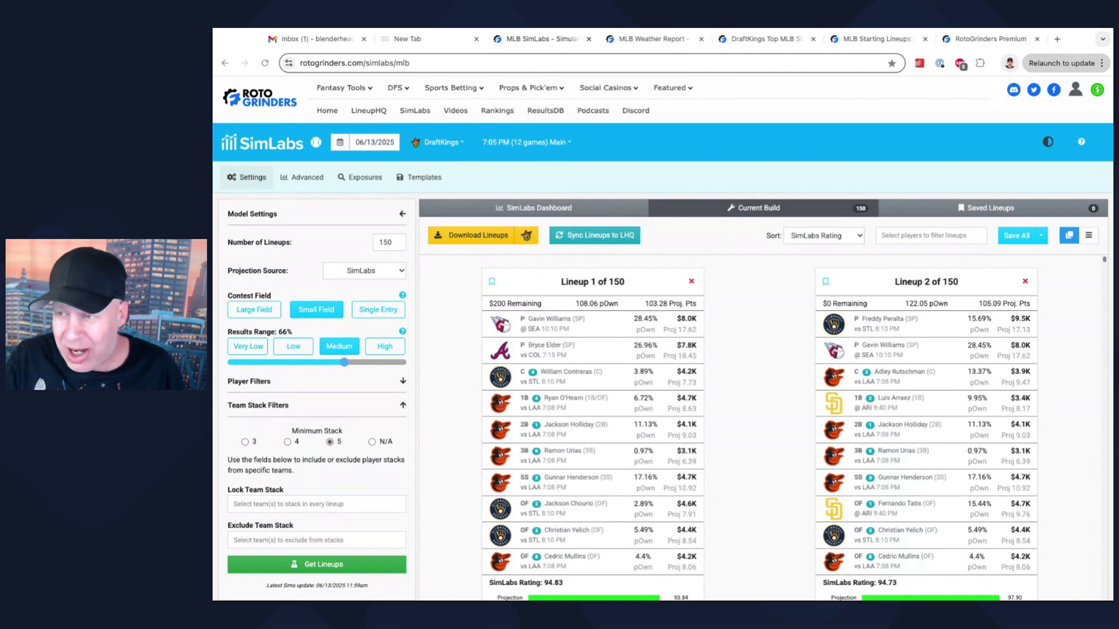
scroll(663, 344, down, 1)
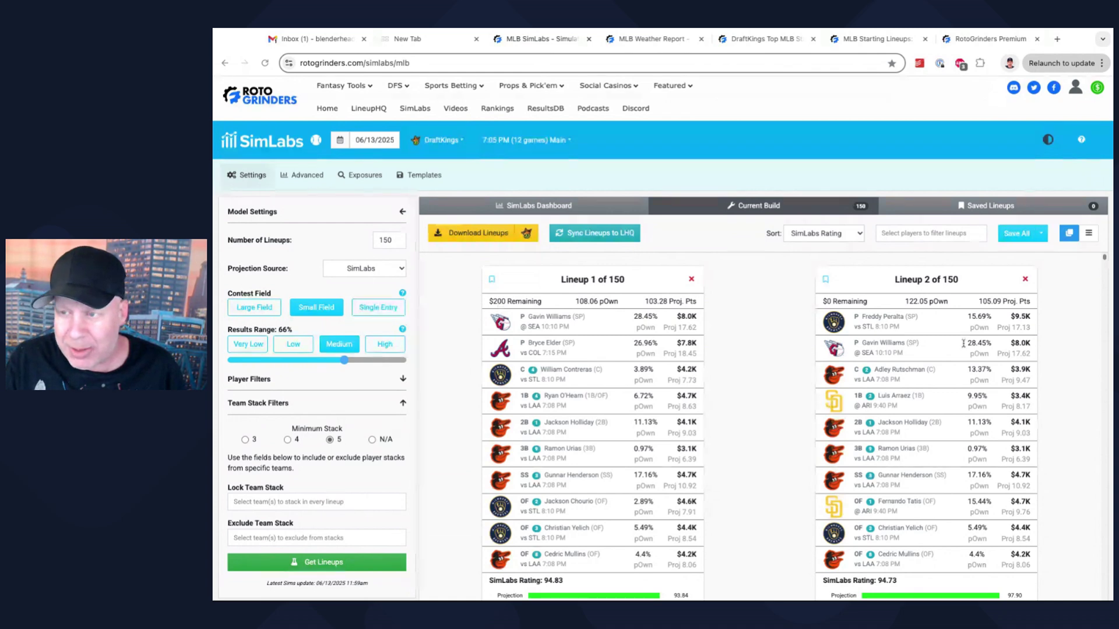
scroll(728, 406, up, 1)
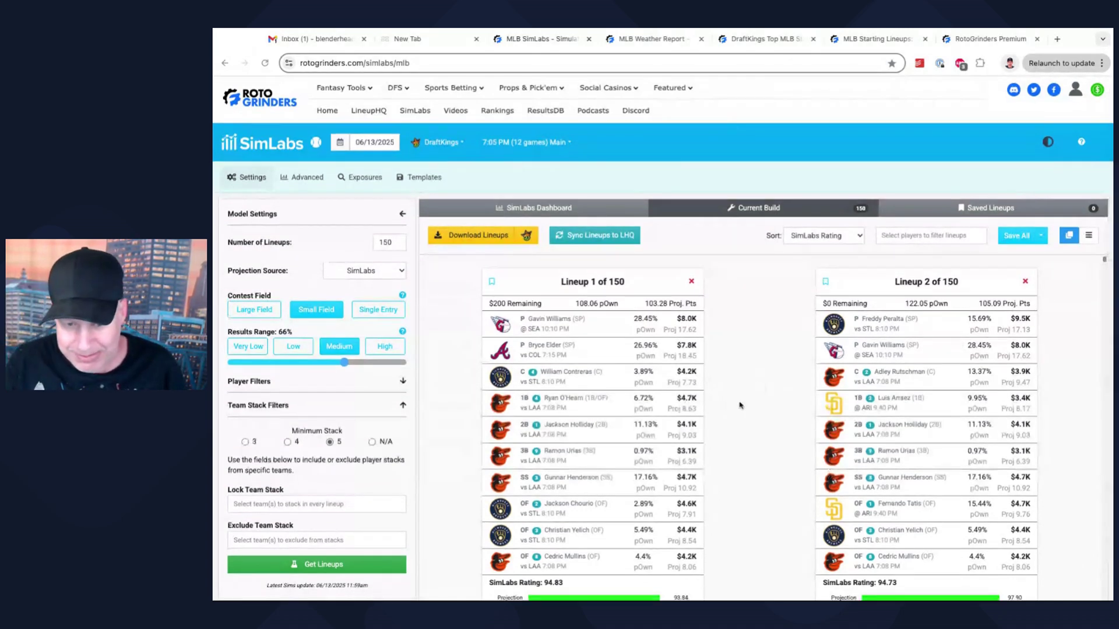
View the build's player exposures filtered to SP and its team exposures
click(364, 178)
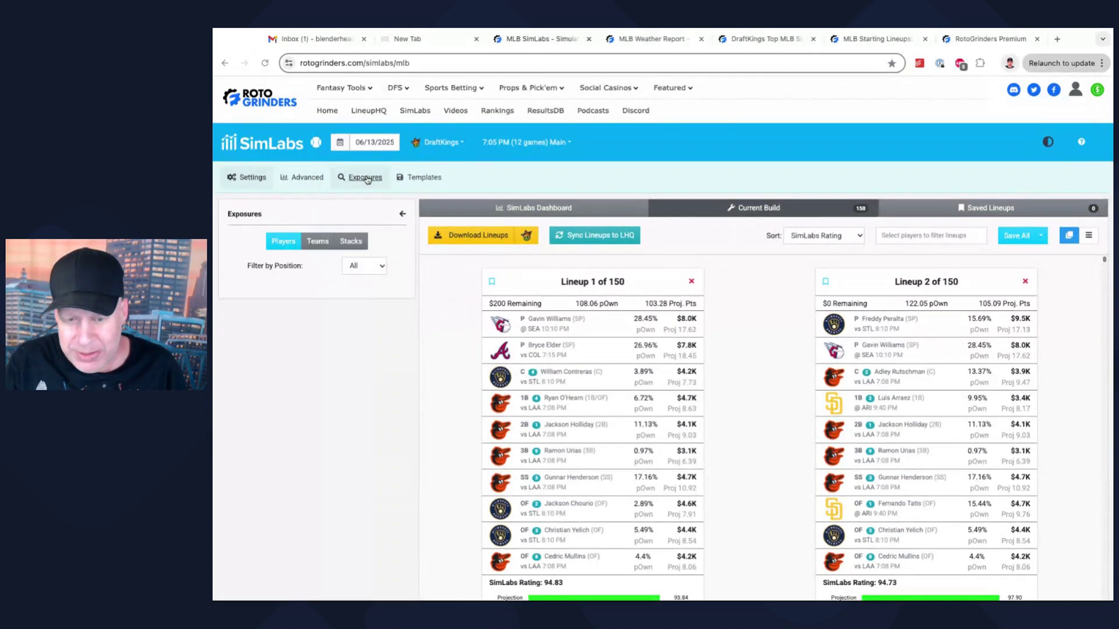
click(367, 268)
click(366, 280)
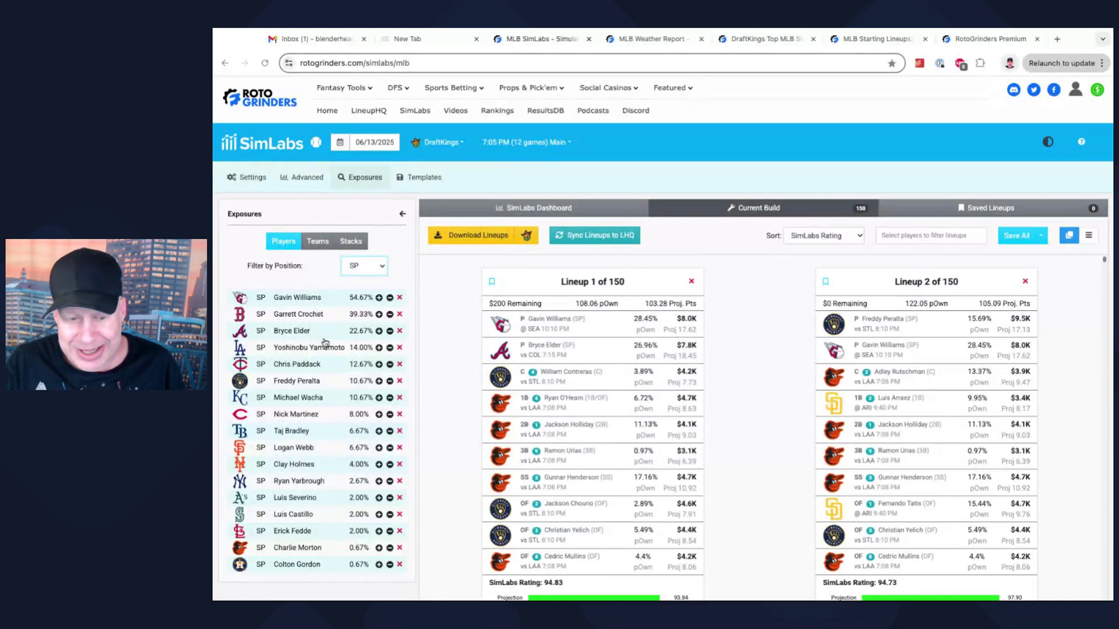
click(318, 242)
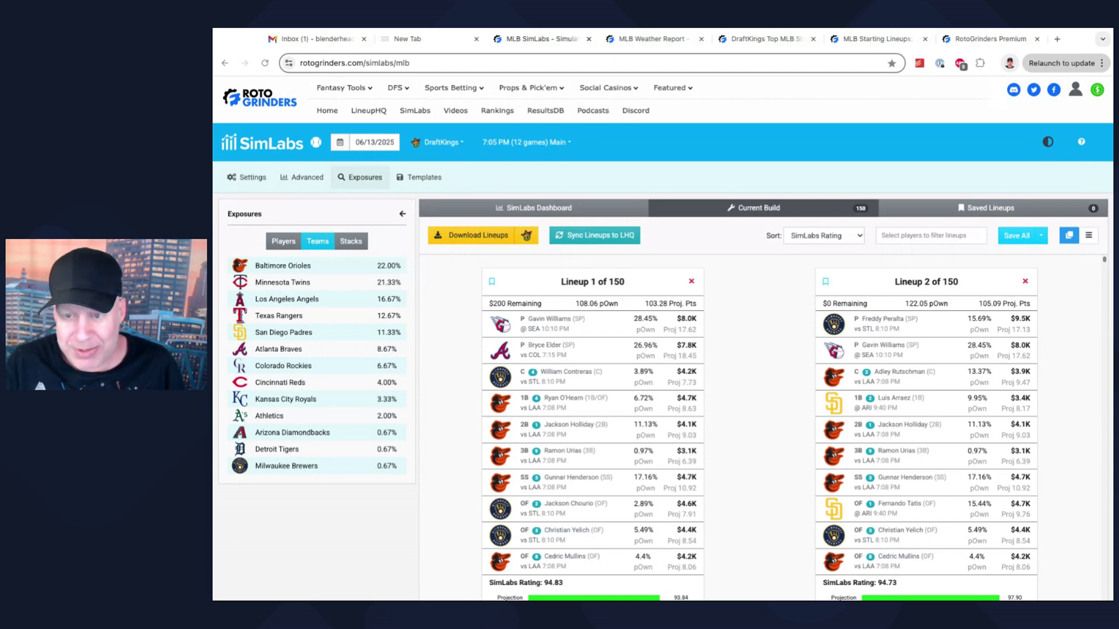
Find the Twins–Astros game on the MLB Starting Lineups page and examine its pitchers and projected batting orders
click(880, 39)
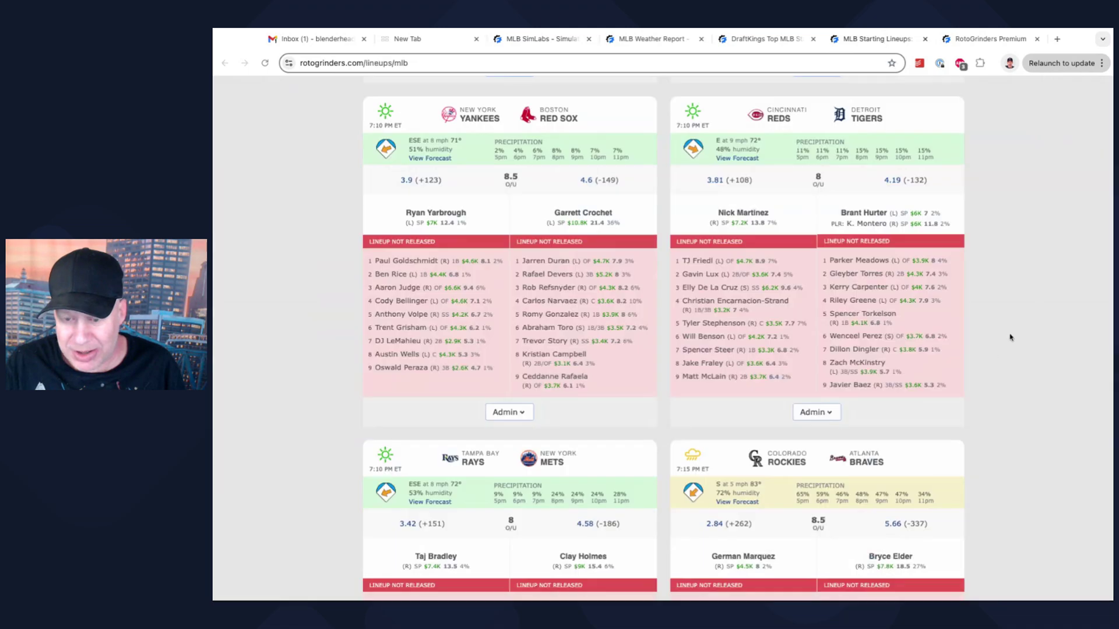
scroll(1024, 281, down, 12)
scroll(1025, 282, down, 10)
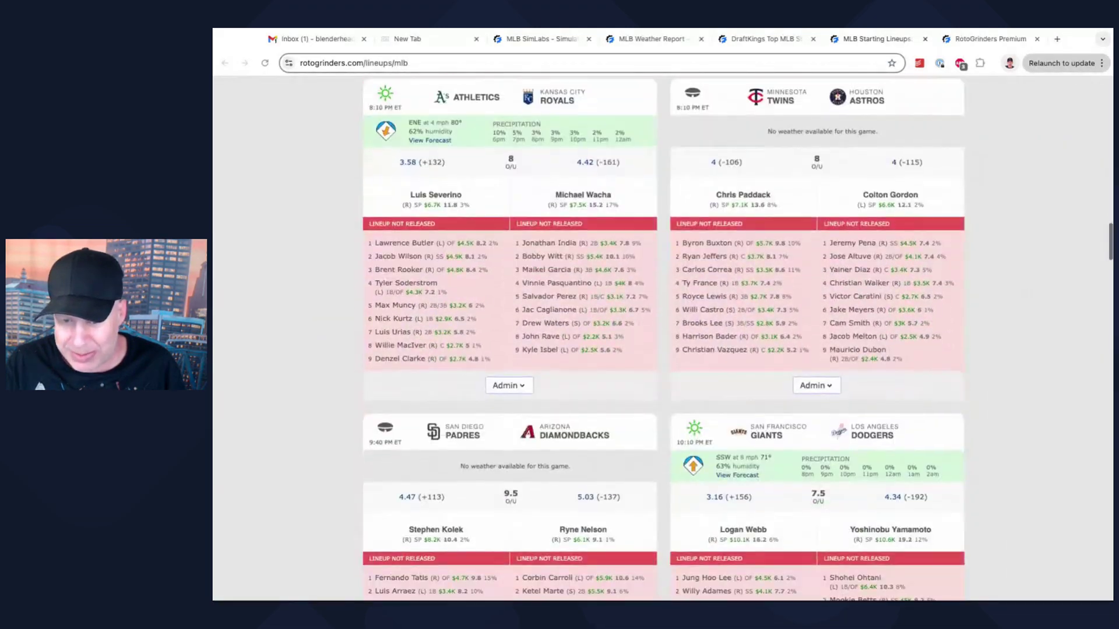
scroll(823, 247, down, 1)
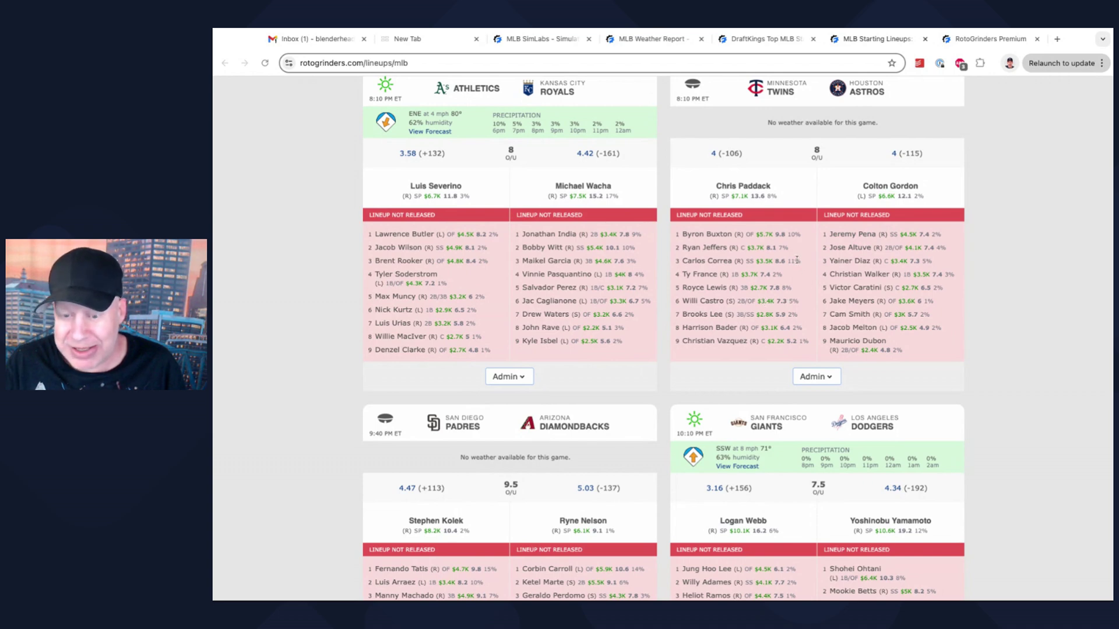
Return to the SimLabs build and examine the players, salaries and projected ownership in the first lineup
click(554, 39)
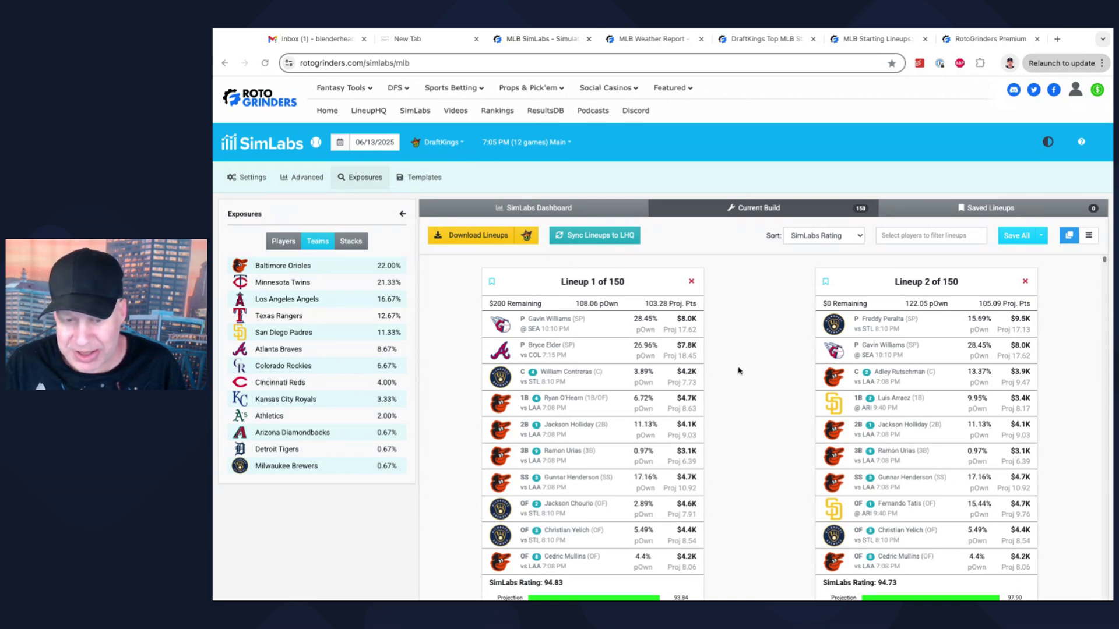
scroll(738, 371, down, 1)
scroll(739, 370, up, 1)
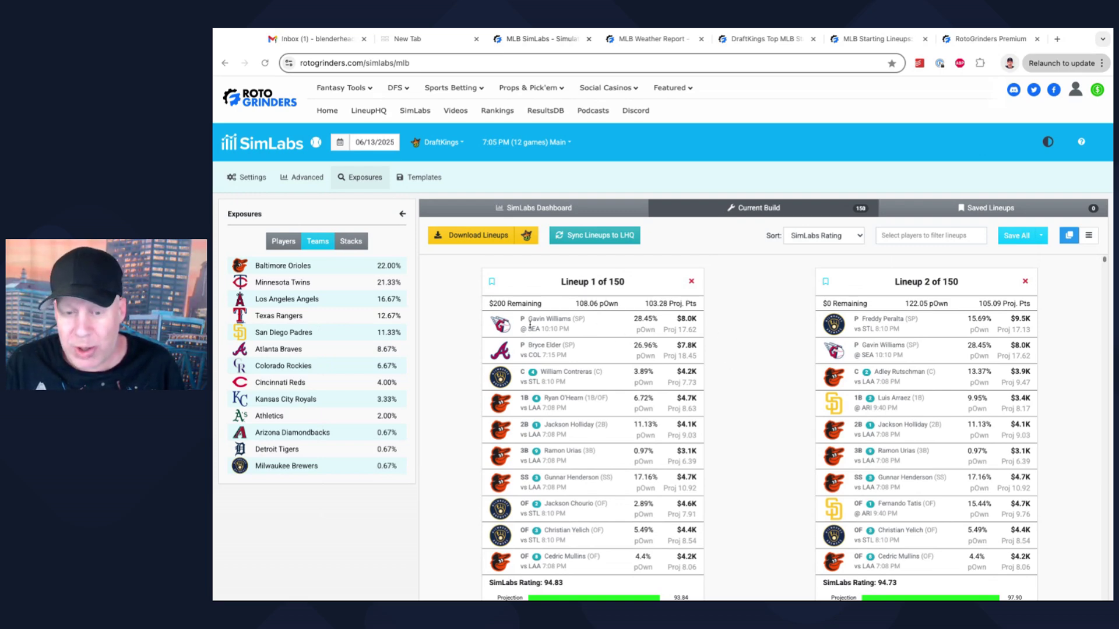
scroll(760, 330, down, 1)
scroll(760, 330, up, 1)
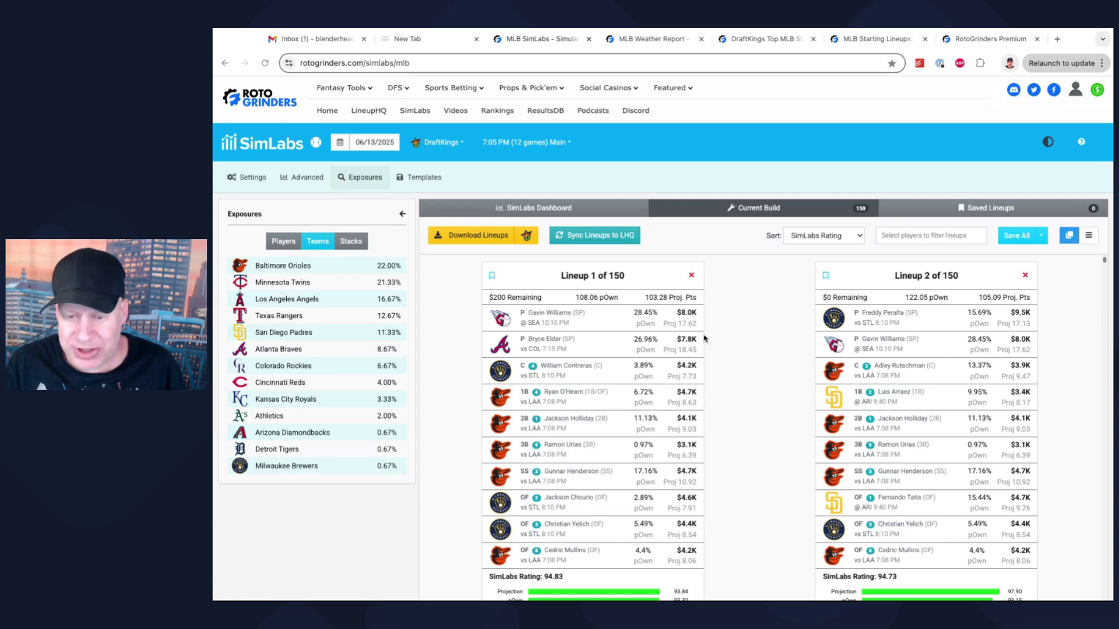
scroll(752, 389, down, 1)
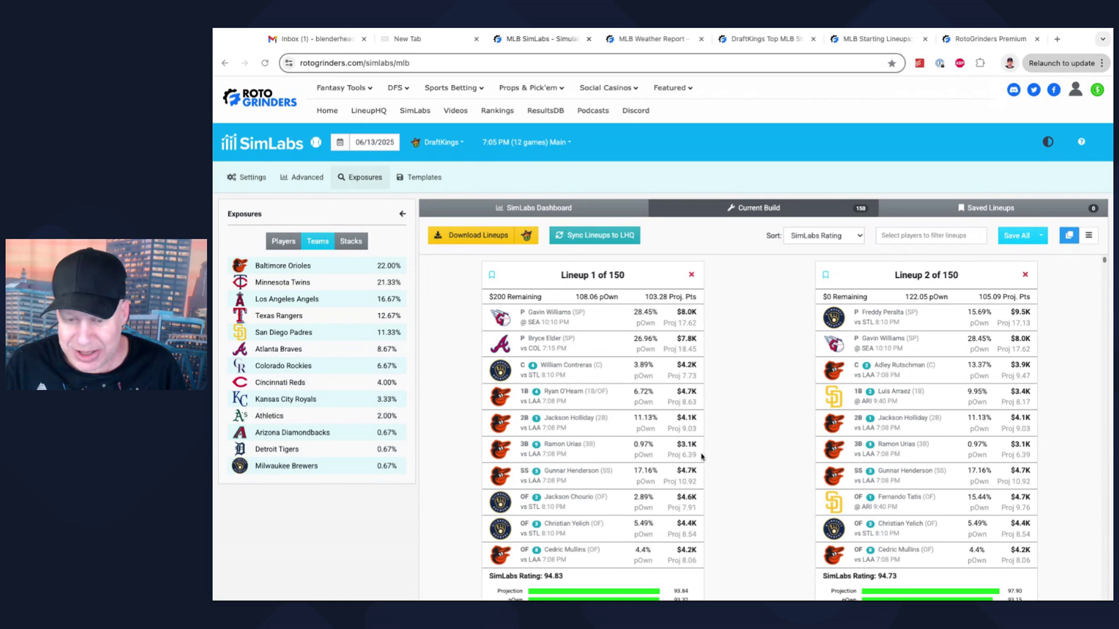
scroll(699, 455, down, 1)
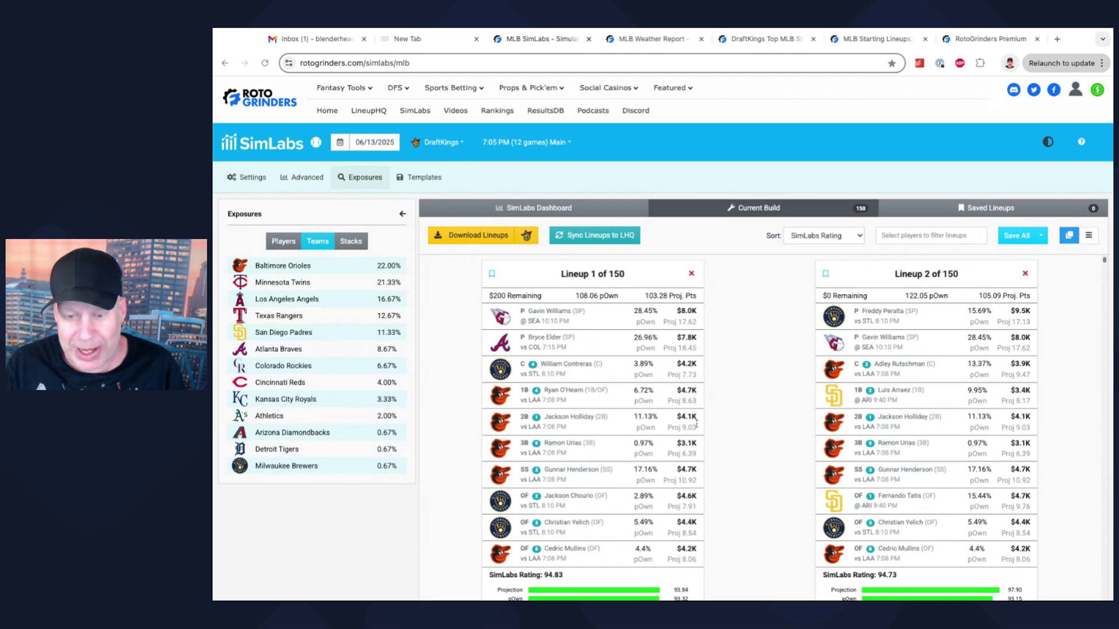
Examine the players, projected ownership and SimLabs ratings of lineups 3 and 4 in the current build
scroll(754, 353, down, 4)
scroll(754, 353, down, 3)
scroll(745, 356, up, 1)
scroll(738, 362, down, 1)
scroll(588, 334, down, 1)
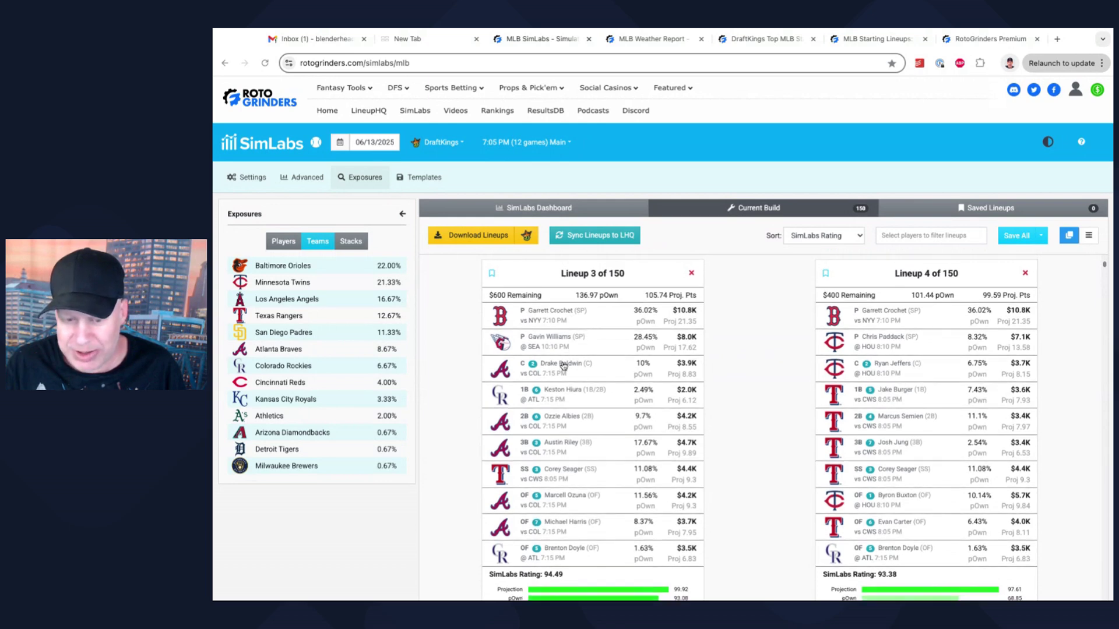
scroll(588, 469, down, 1)
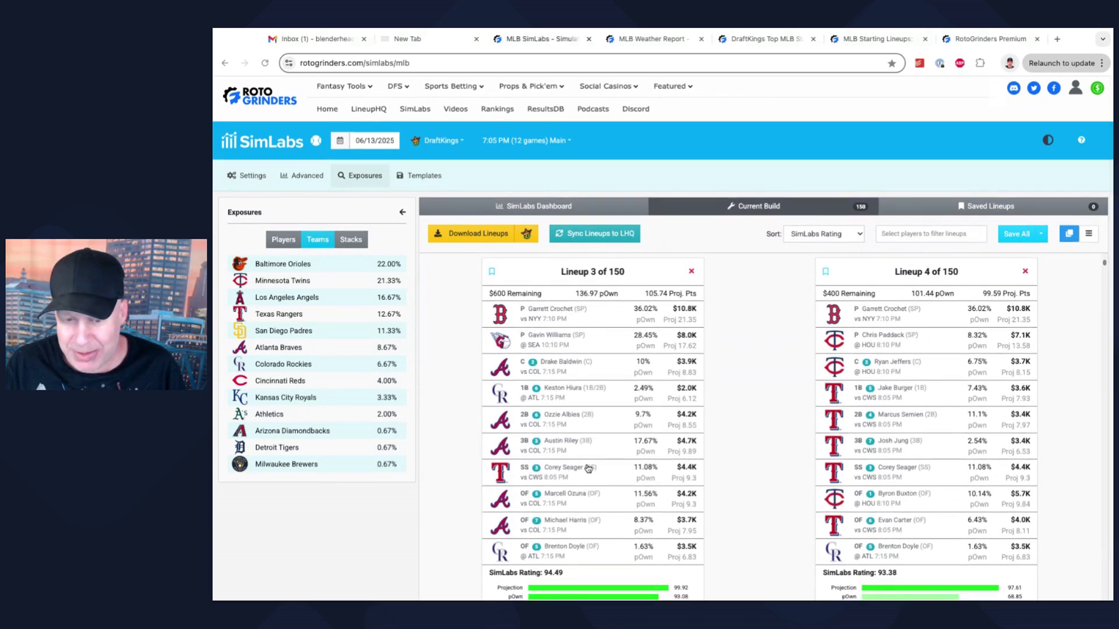
scroll(589, 442, down, 1)
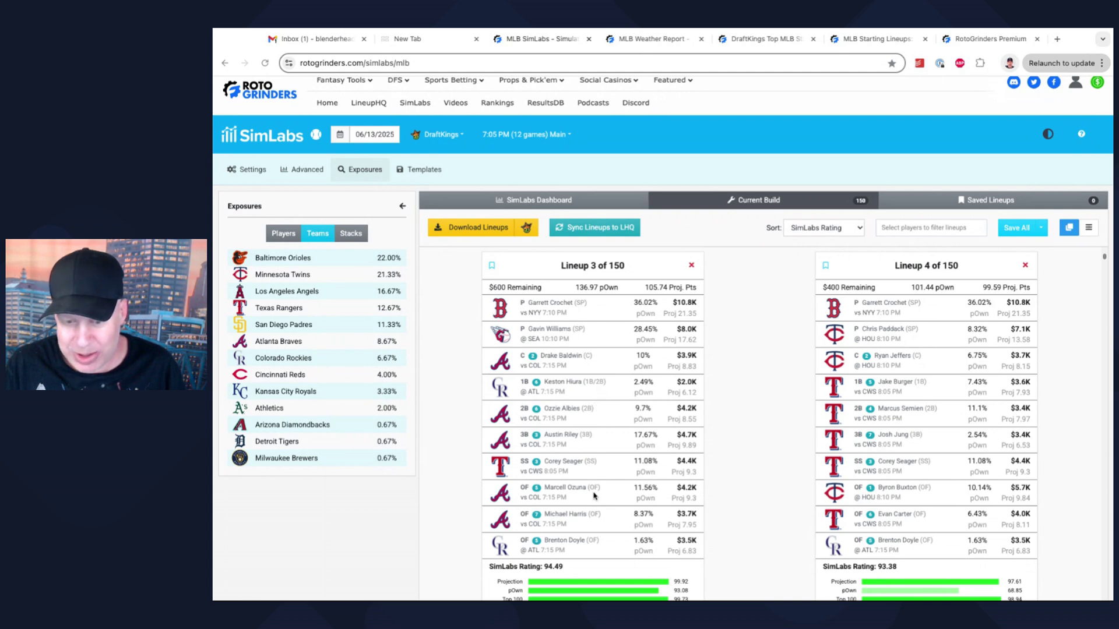
scroll(594, 496, up, 1)
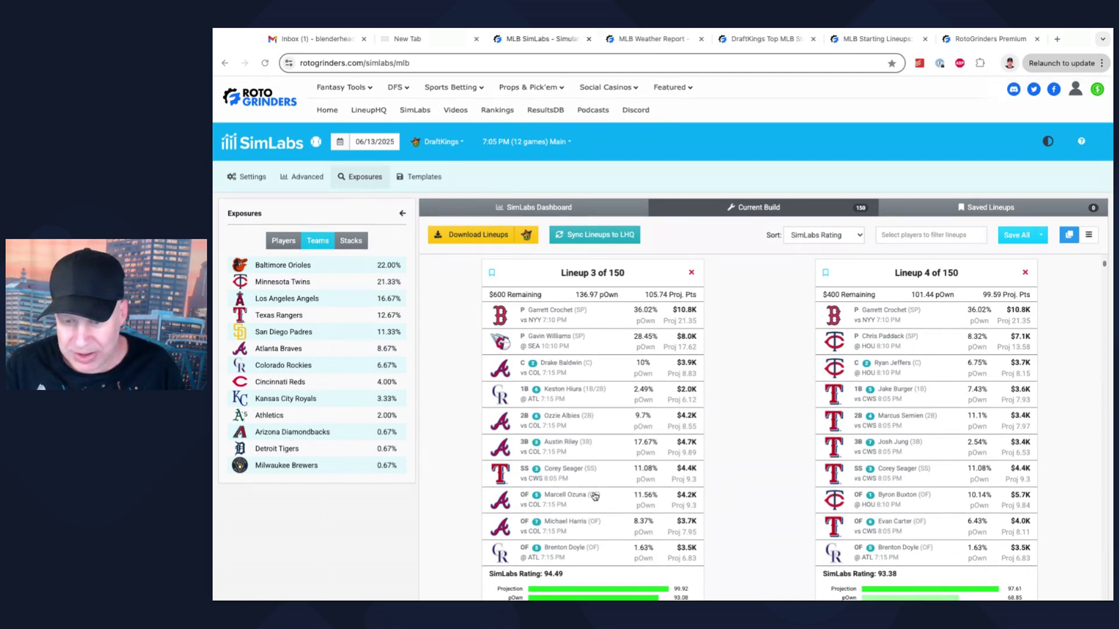
Examine the pitchers and team stacks used in lineups 5 and 6 of the build
scroll(723, 382, down, 5)
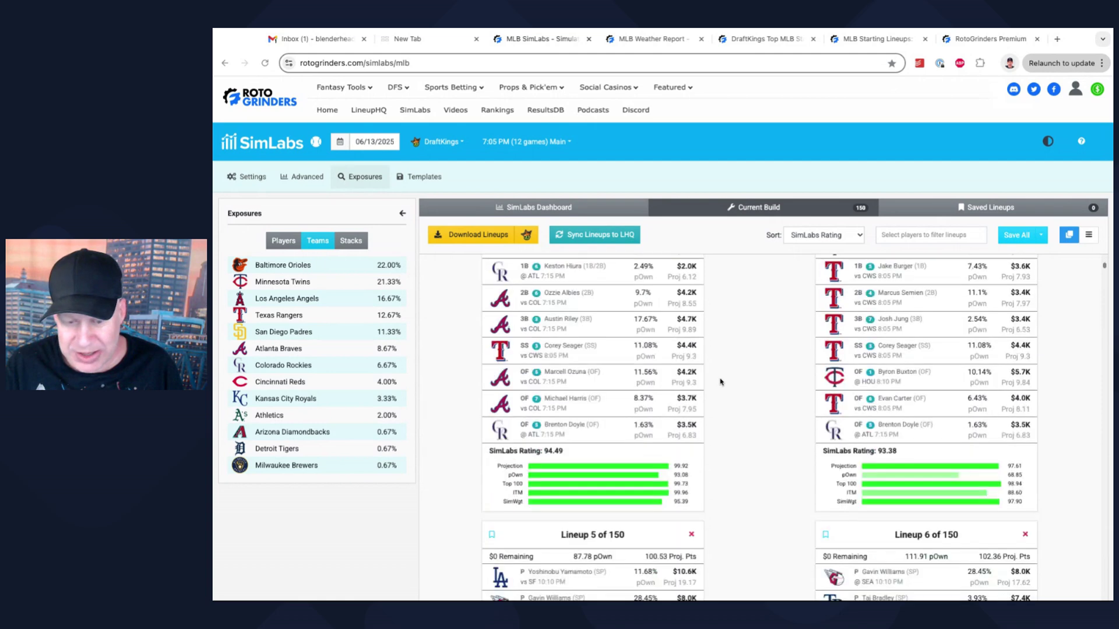
scroll(727, 379, down, 1)
scroll(726, 380, up, 1)
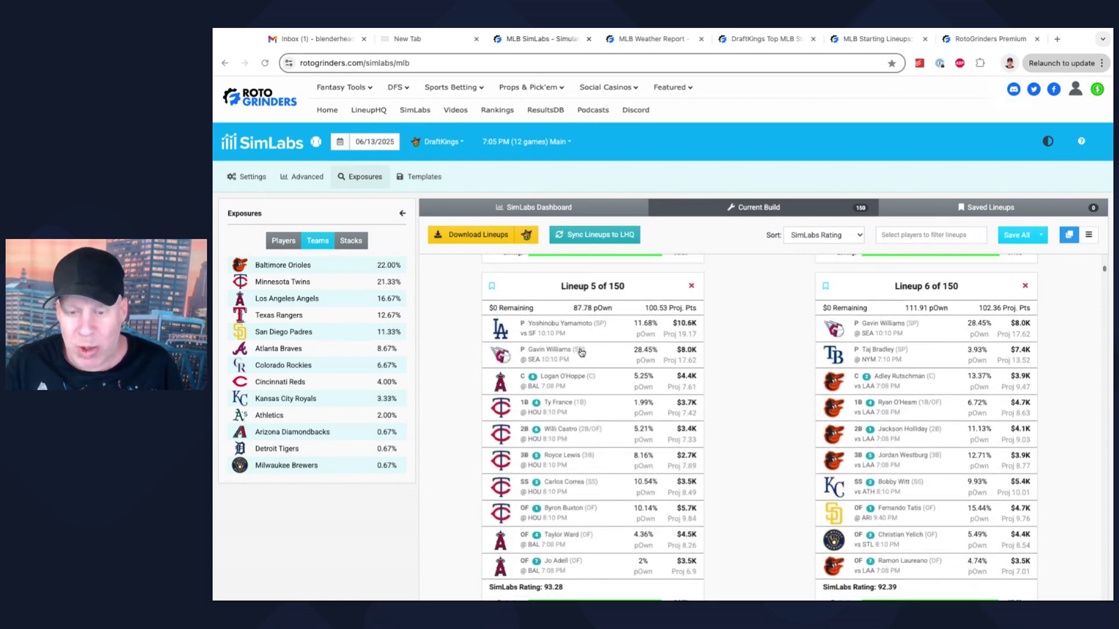
scroll(607, 349, down, 1)
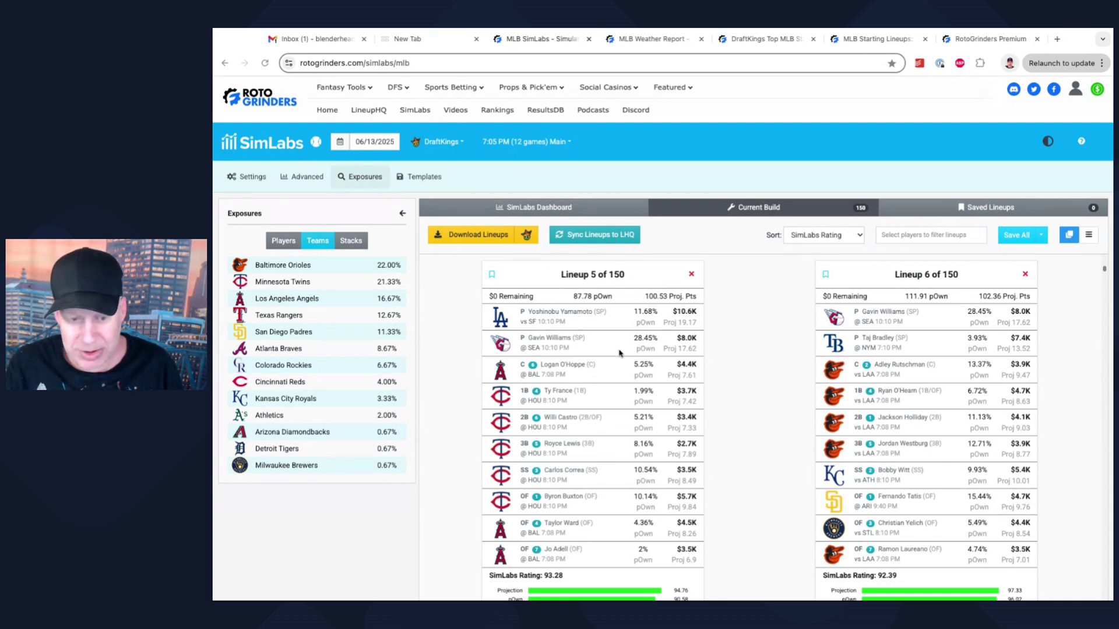
scroll(789, 369, down, 3)
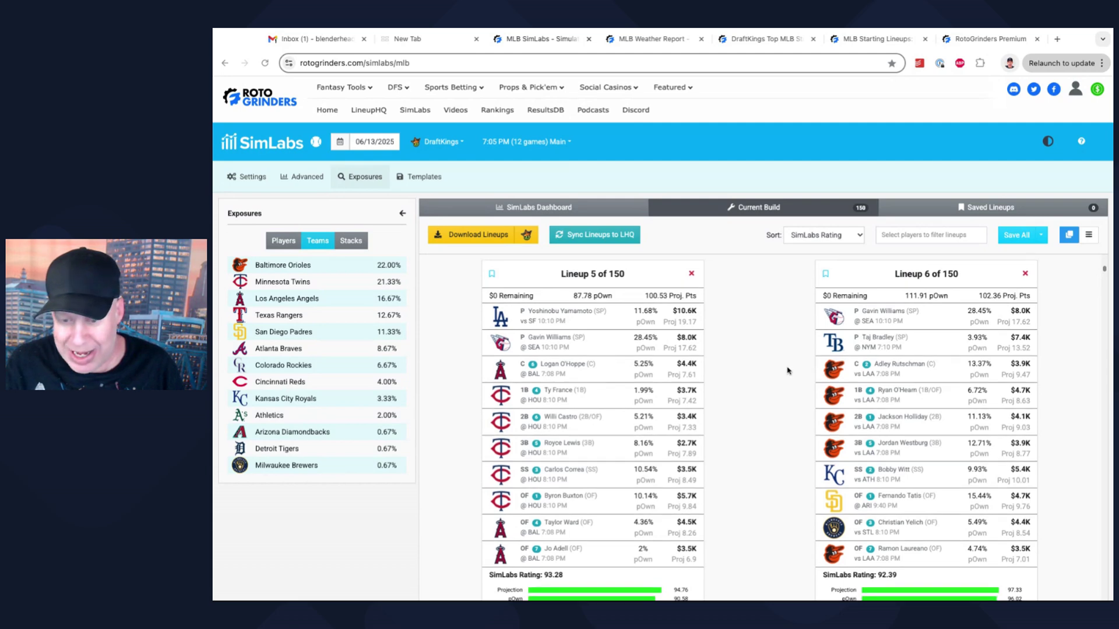
Look over lineups 7 through 12 of the build and return to the first lineup
scroll(787, 371, down, 3)
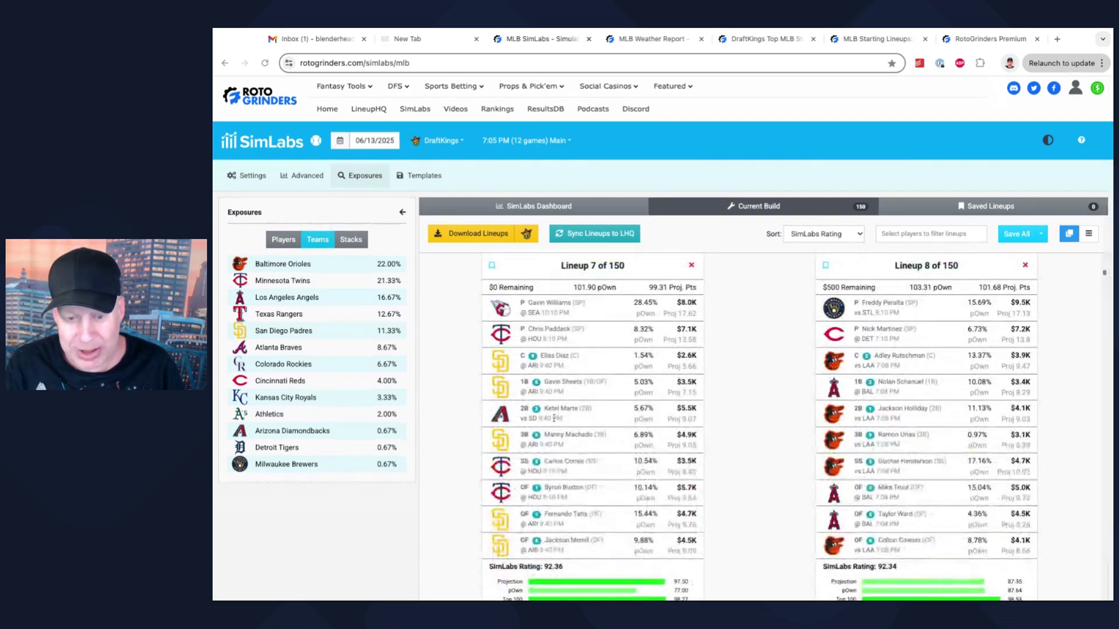
scroll(772, 398, down, 3)
scroll(770, 398, down, 2)
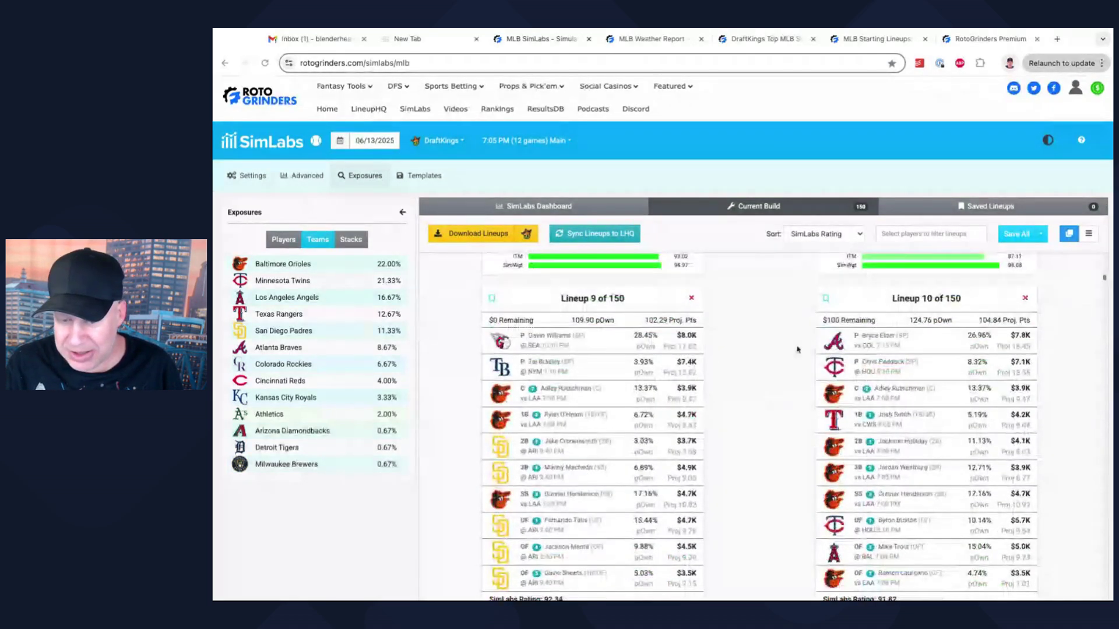
scroll(790, 350, down, 5)
scroll(788, 348, up, 10)
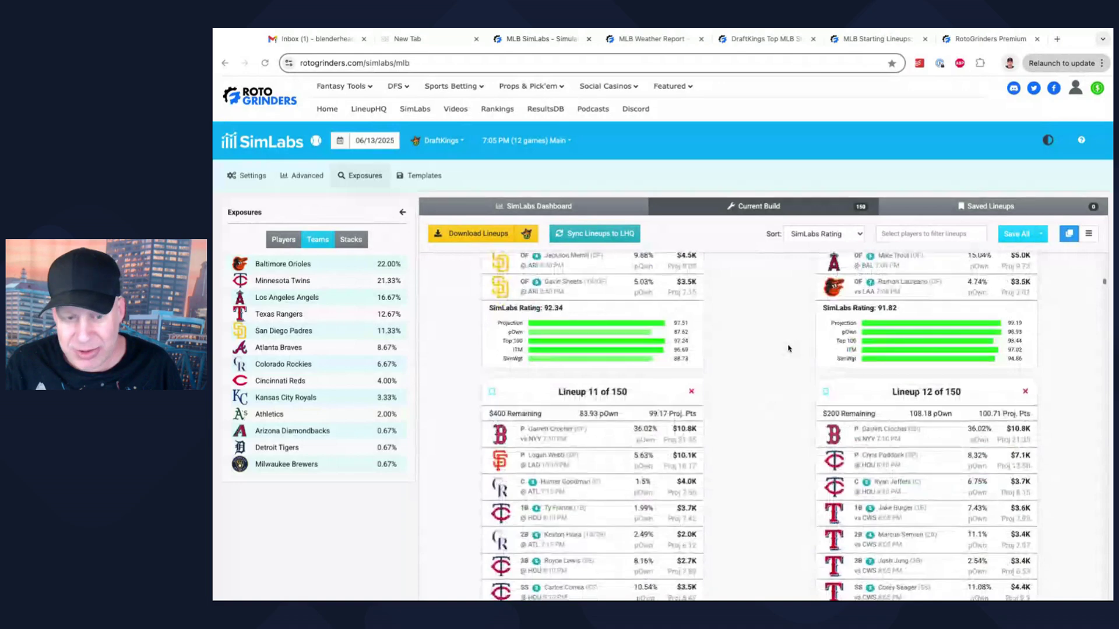
scroll(758, 378, up, 15)
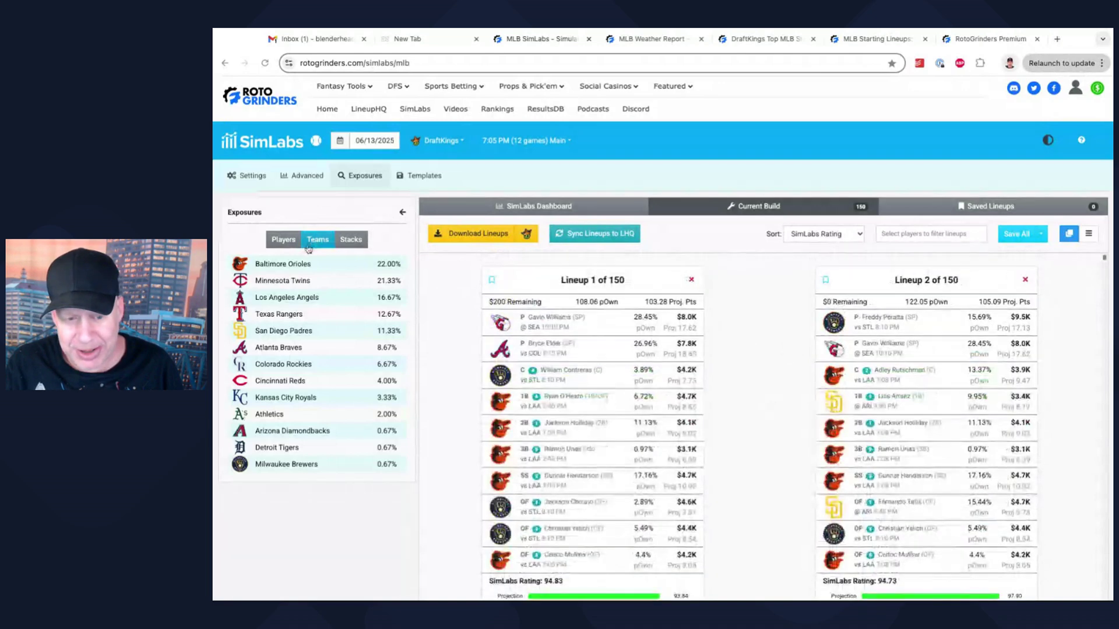
View the build's player exposures for starting pitchers
click(284, 239)
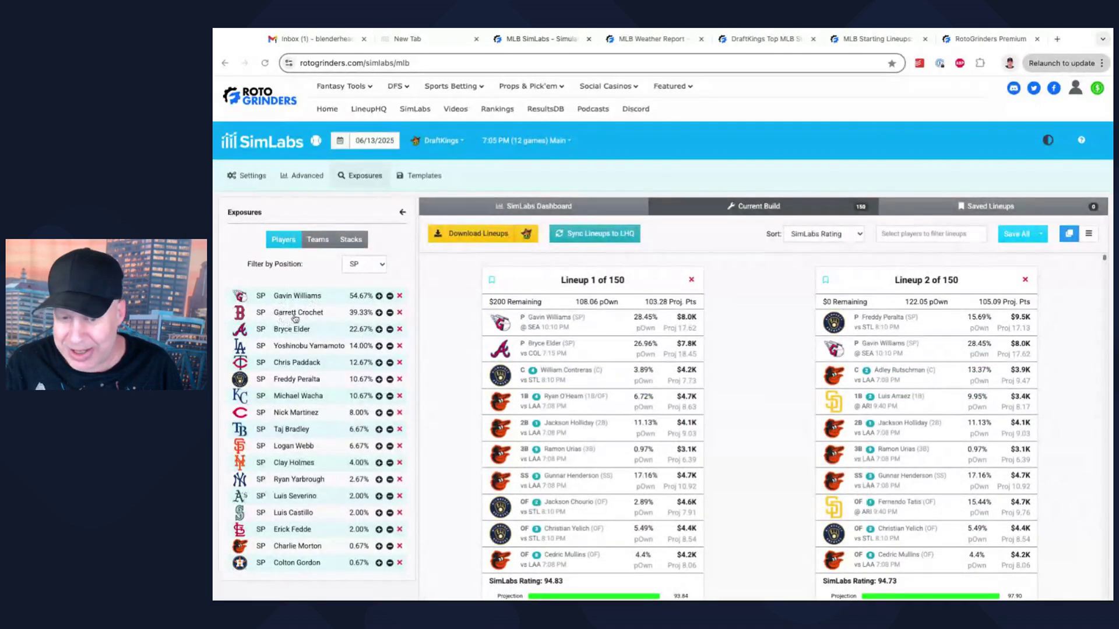
scroll(734, 362, down, 3)
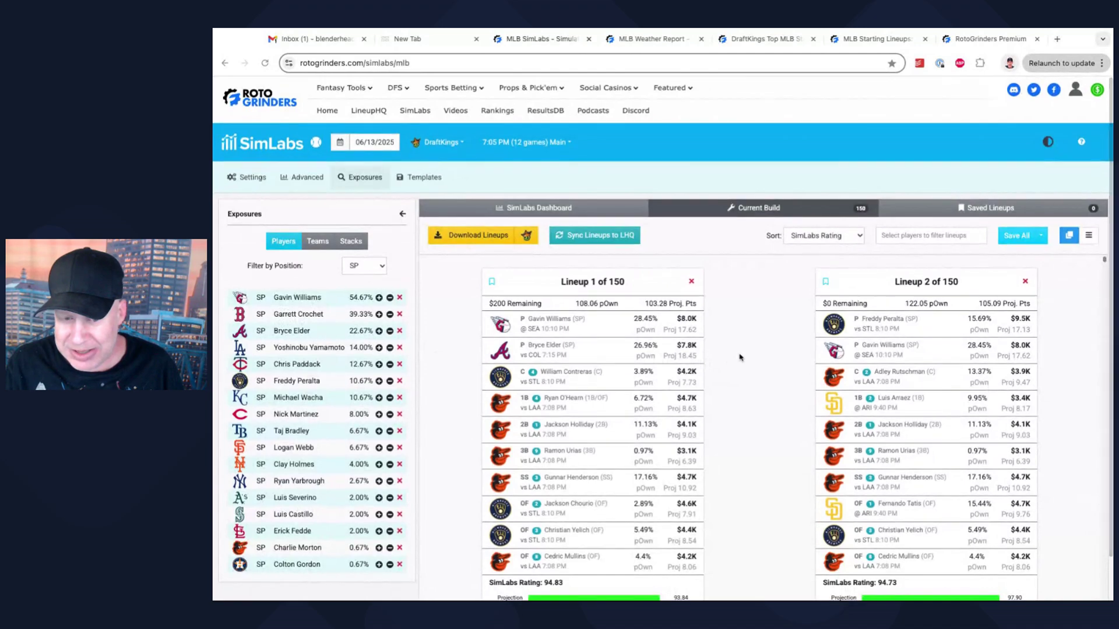
scroll(739, 357, up, 3)
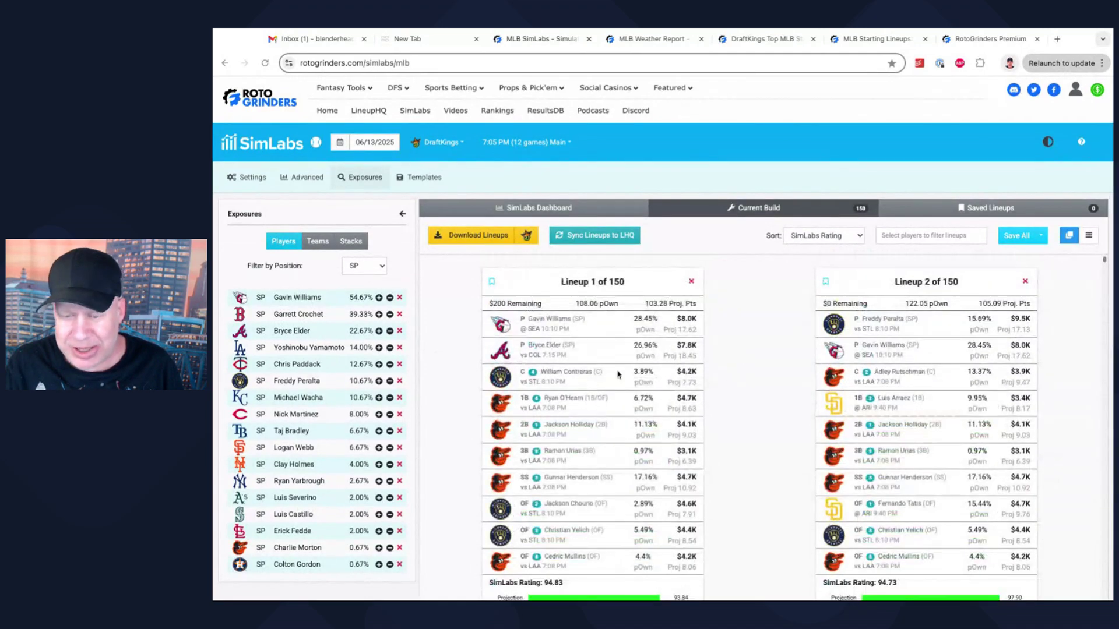
Skim the build down to lineup 22 and go back to the first lineup
scroll(728, 378, down, 20)
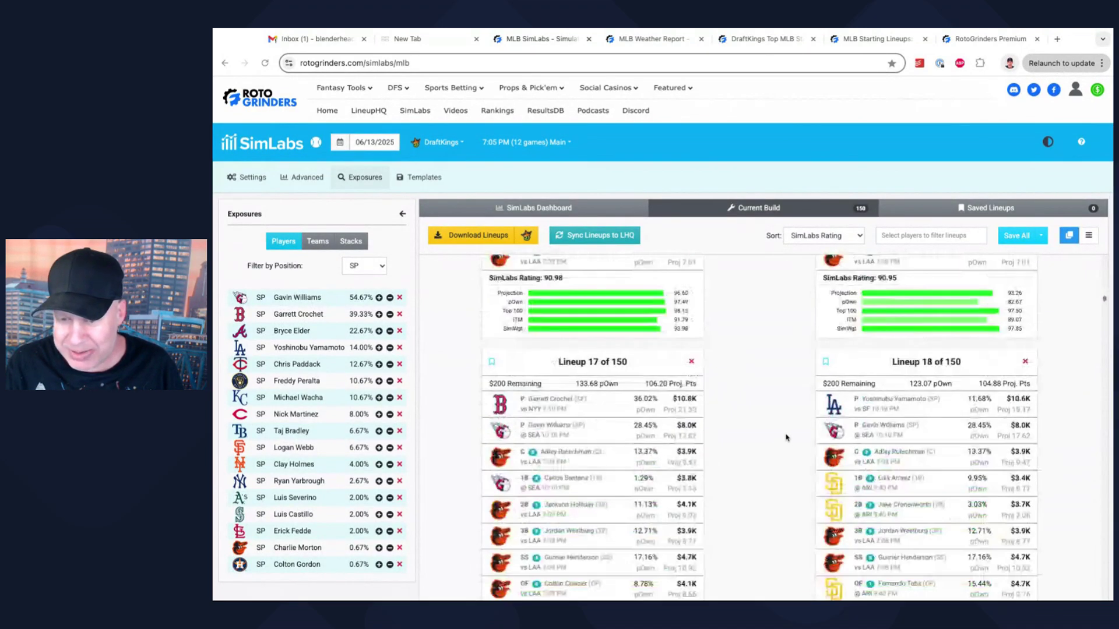
scroll(785, 438, down, 10)
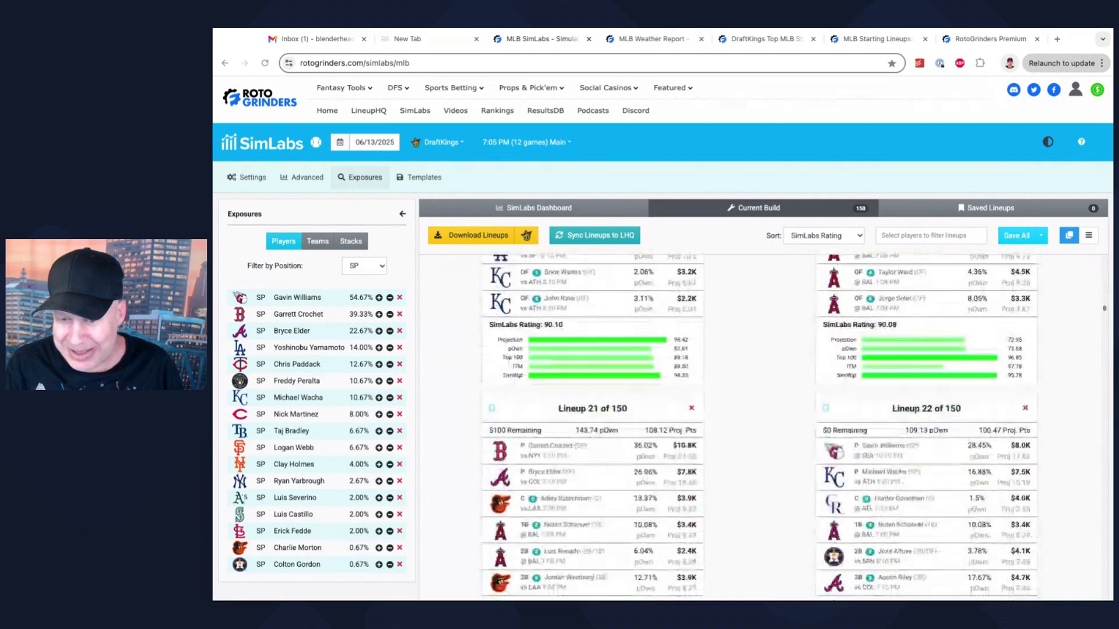
scroll(757, 426, down, 3)
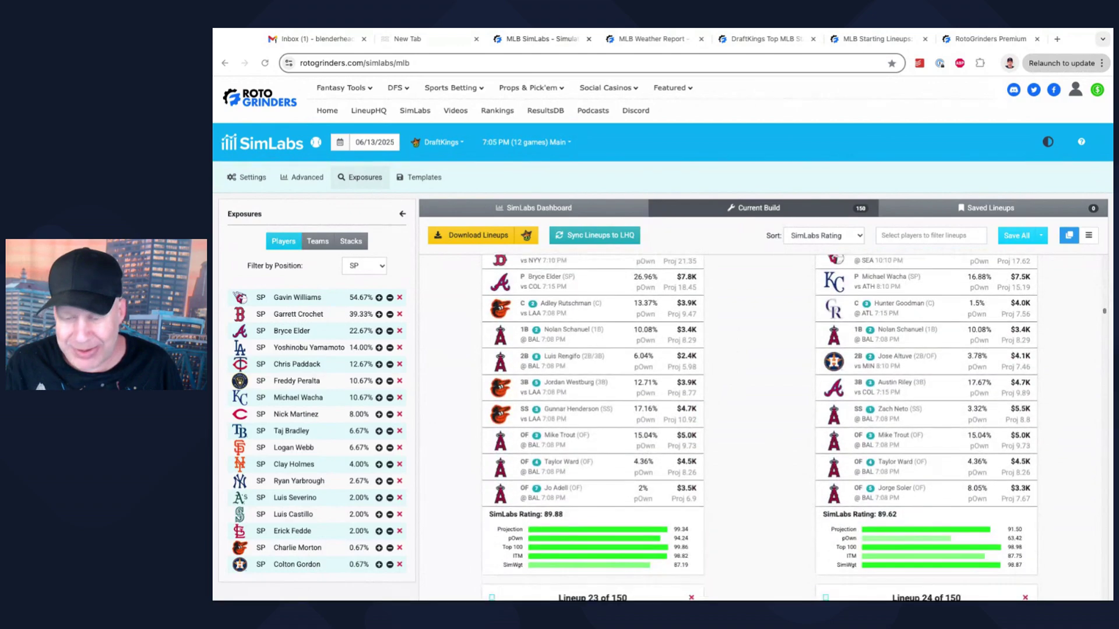
scroll(757, 425, up, 20)
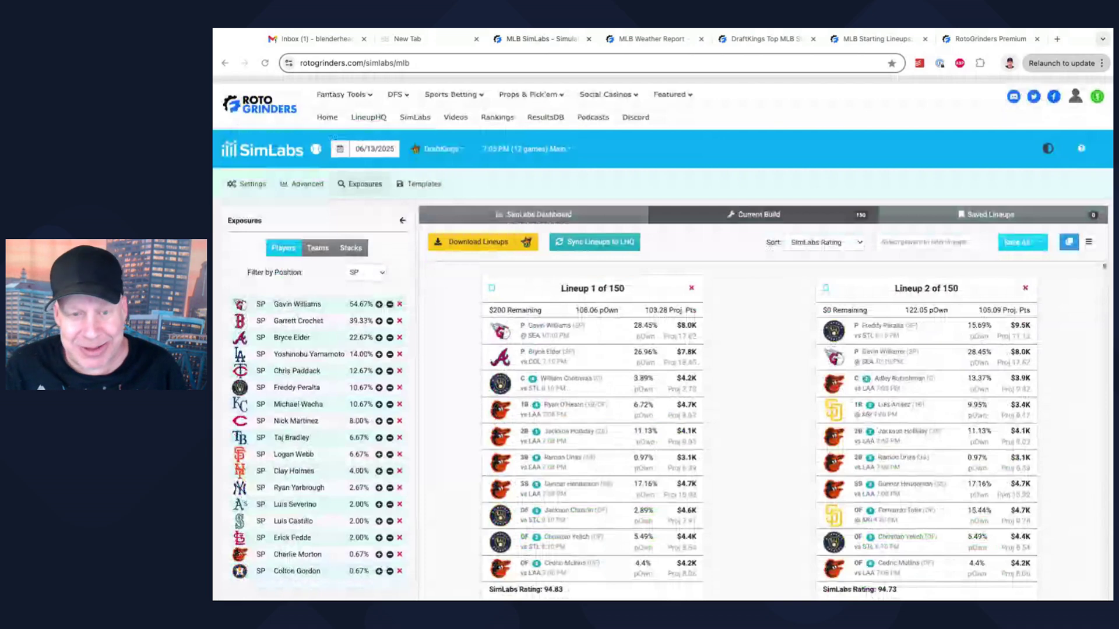
Examine the pitcher pairings in lineups 1 through 12, with the SP exposures shown alongside
scroll(757, 427, down, 1)
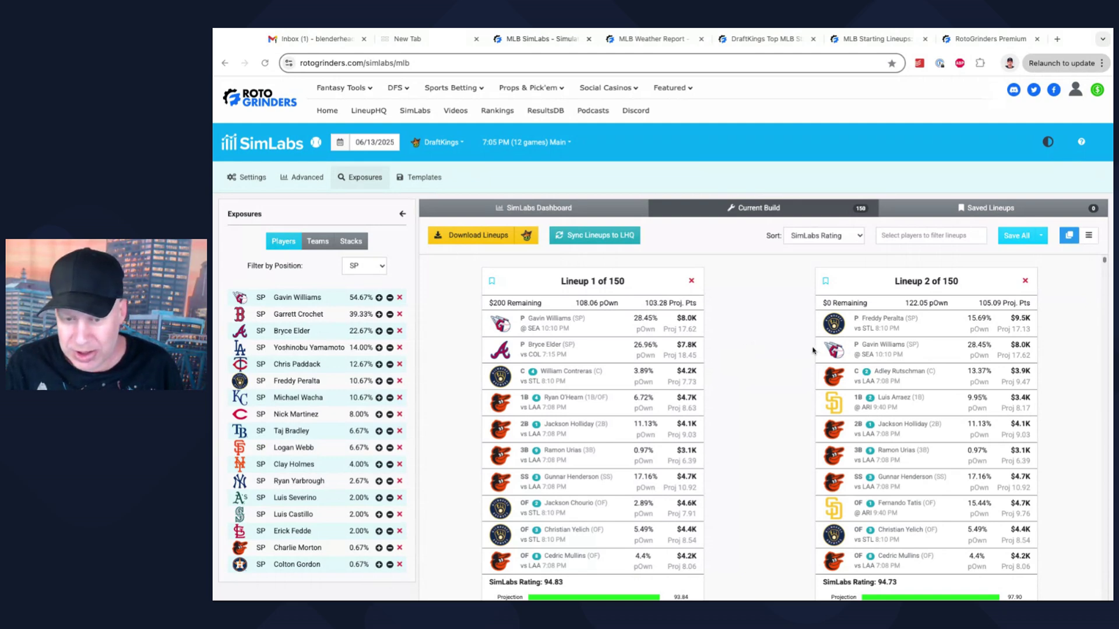
scroll(729, 350, down, 4)
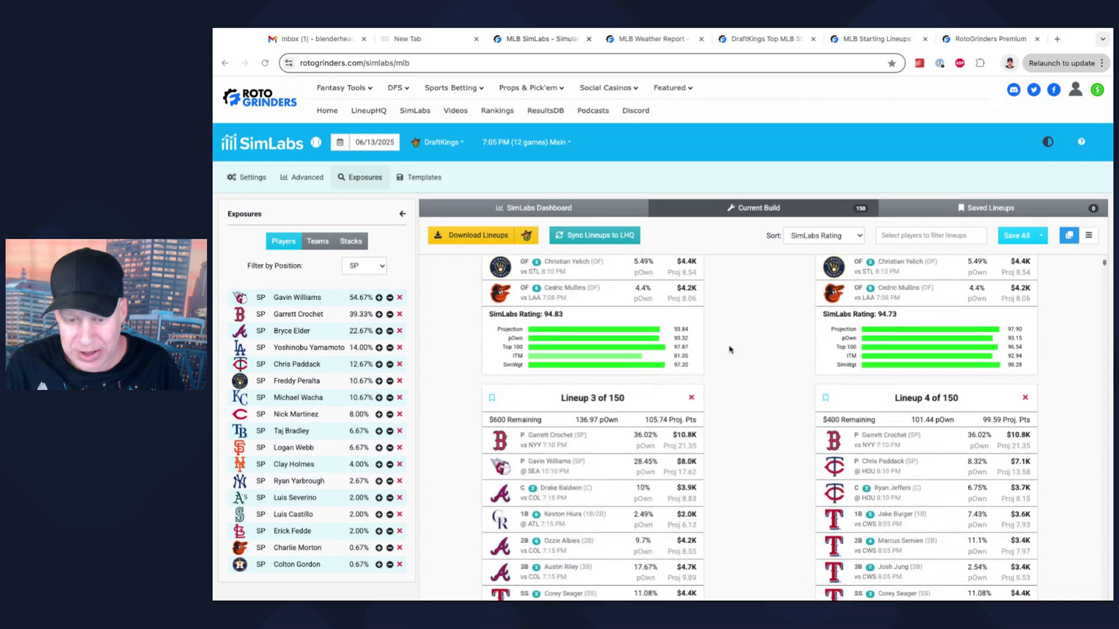
scroll(729, 349, down, 2)
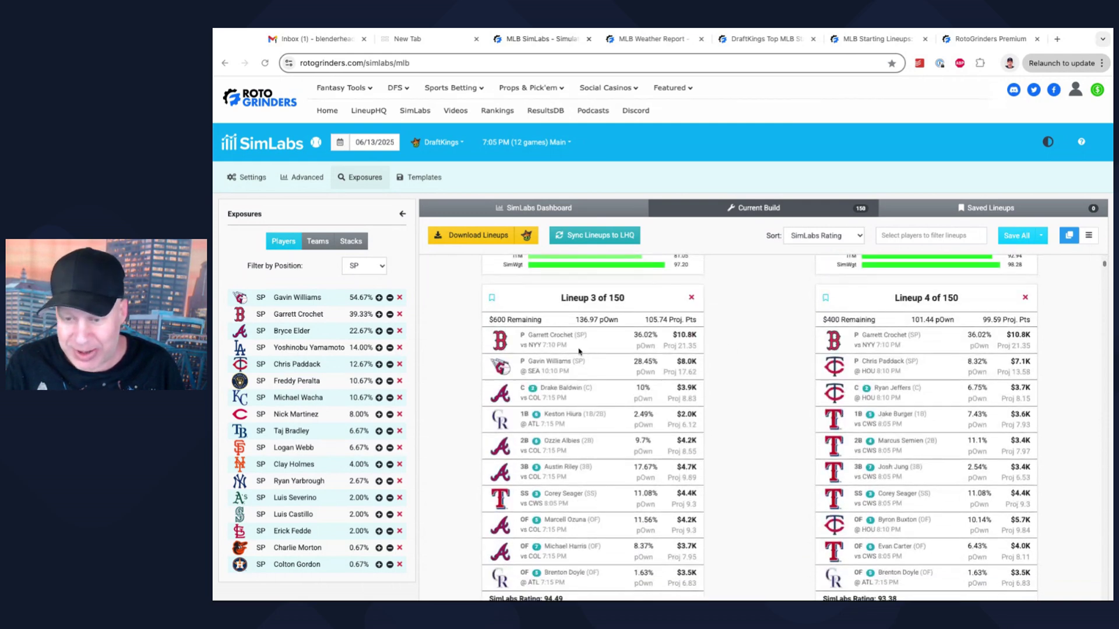
scroll(763, 338, down, 5)
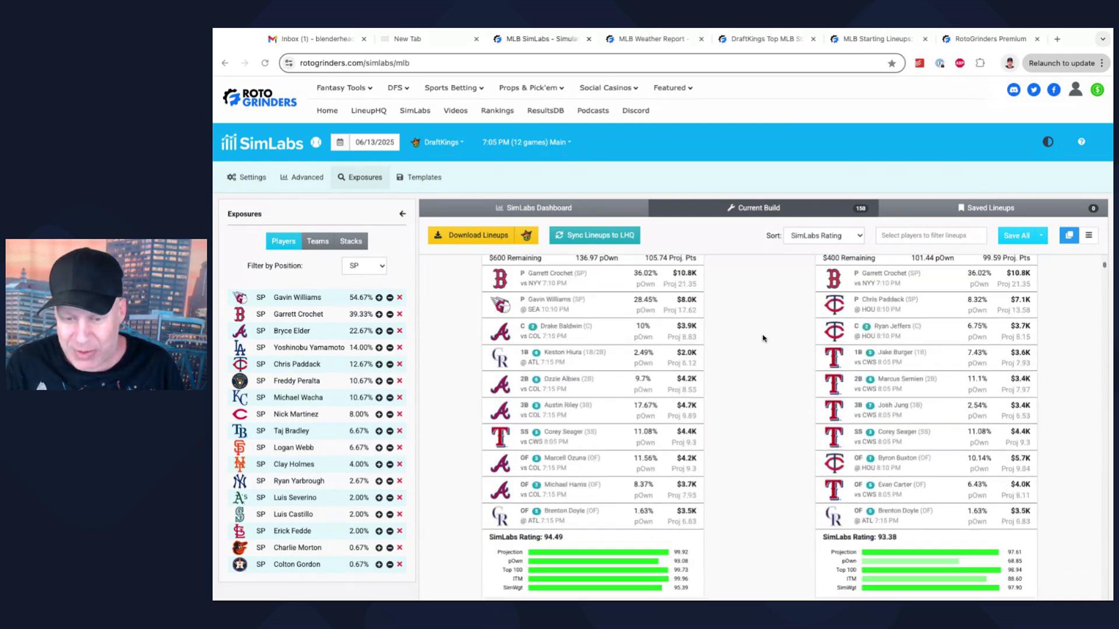
scroll(764, 338, down, 2)
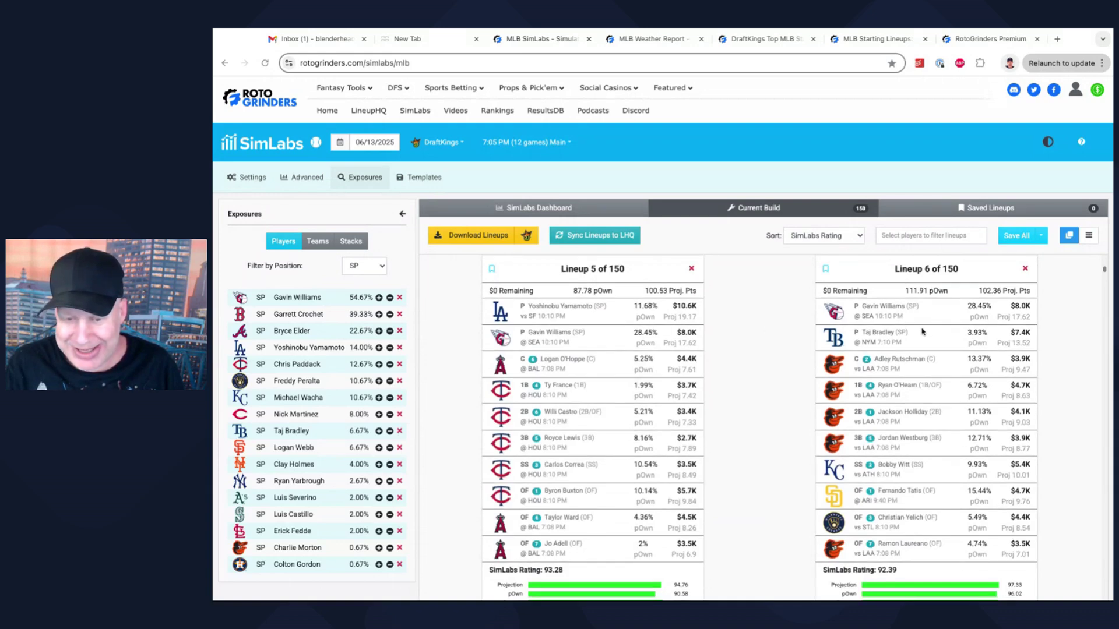
scroll(922, 331, down, 3)
scroll(922, 331, down, 2)
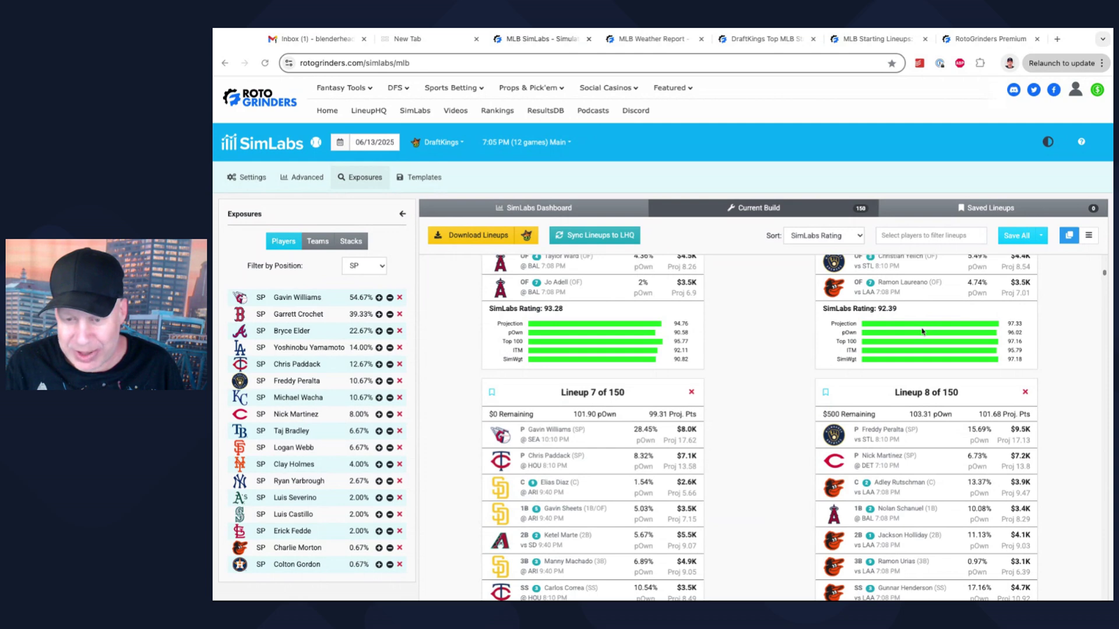
scroll(774, 358, down, 9)
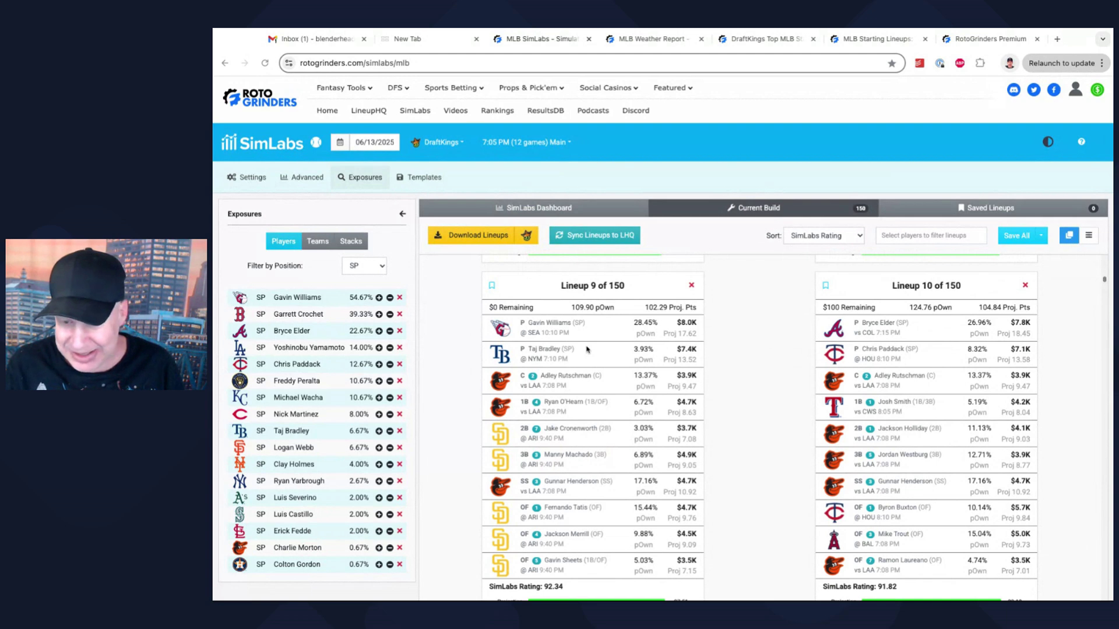
scroll(804, 361, down, 5)
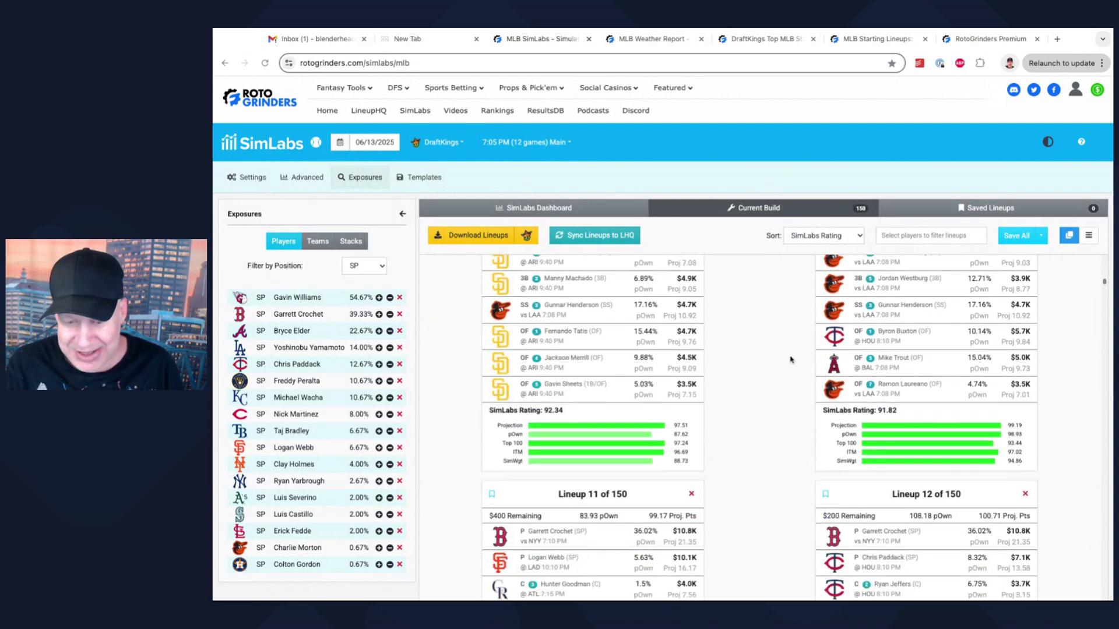
scroll(791, 359, down, 2)
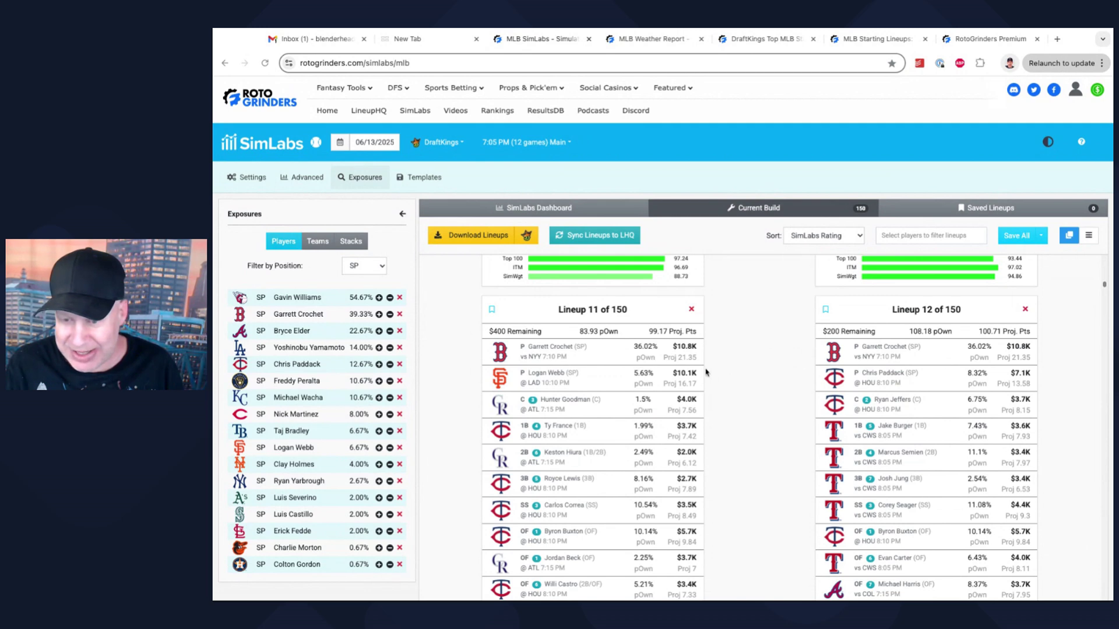
Examine the pitcher pairings in lineups 13 through 22 of the build
scroll(787, 365, down, 5)
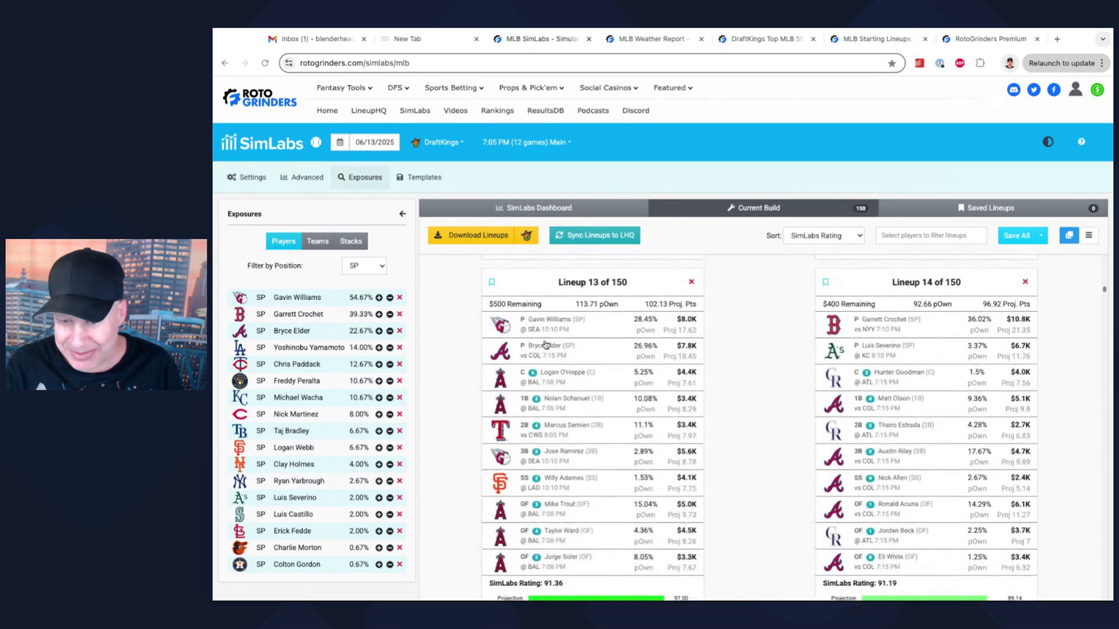
scroll(729, 355, down, 5)
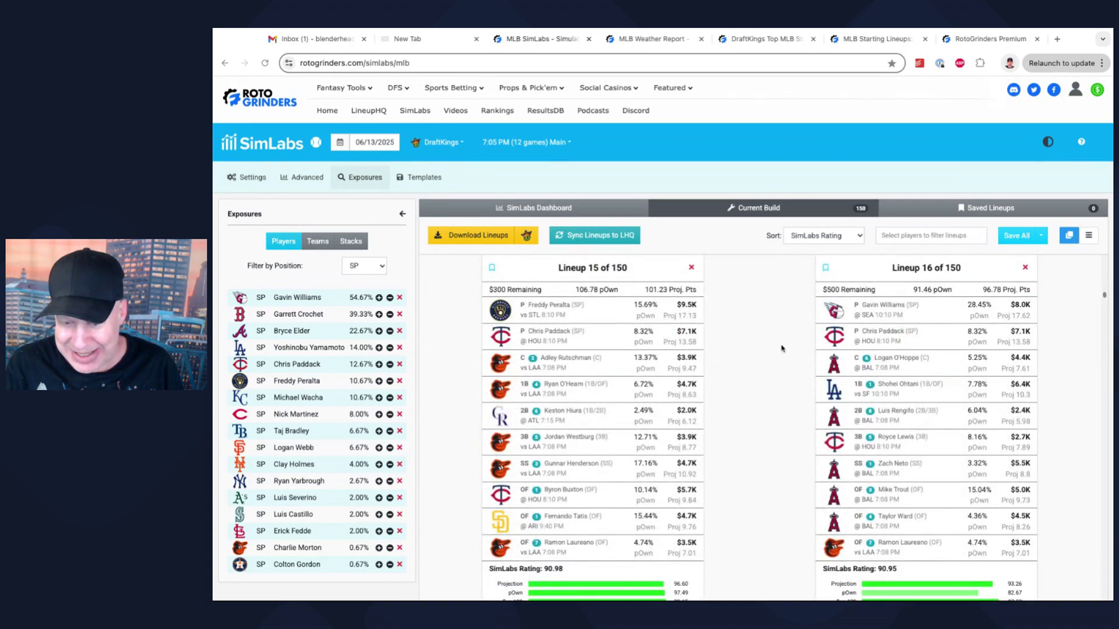
scroll(783, 349, down, 4)
scroll(781, 348, down, 2)
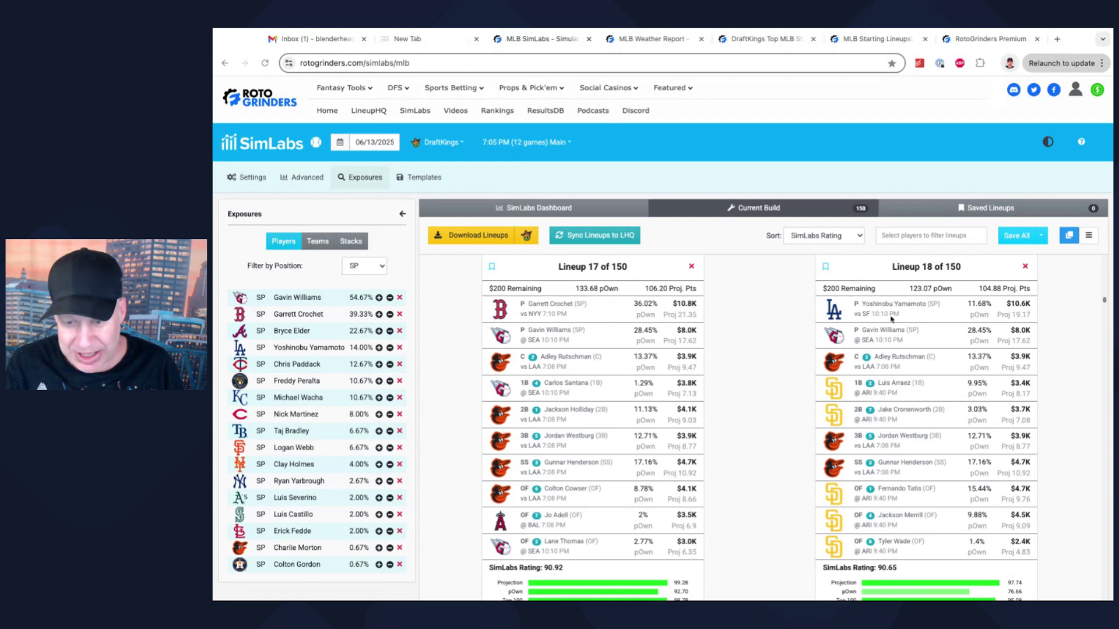
scroll(759, 357, down, 6)
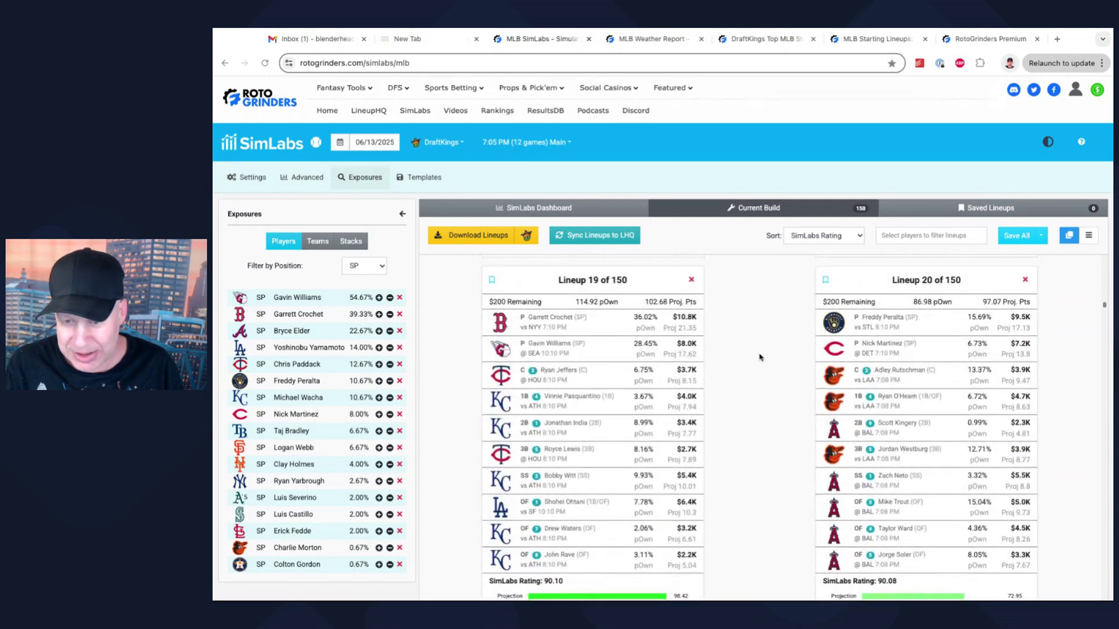
scroll(790, 347, down, 3)
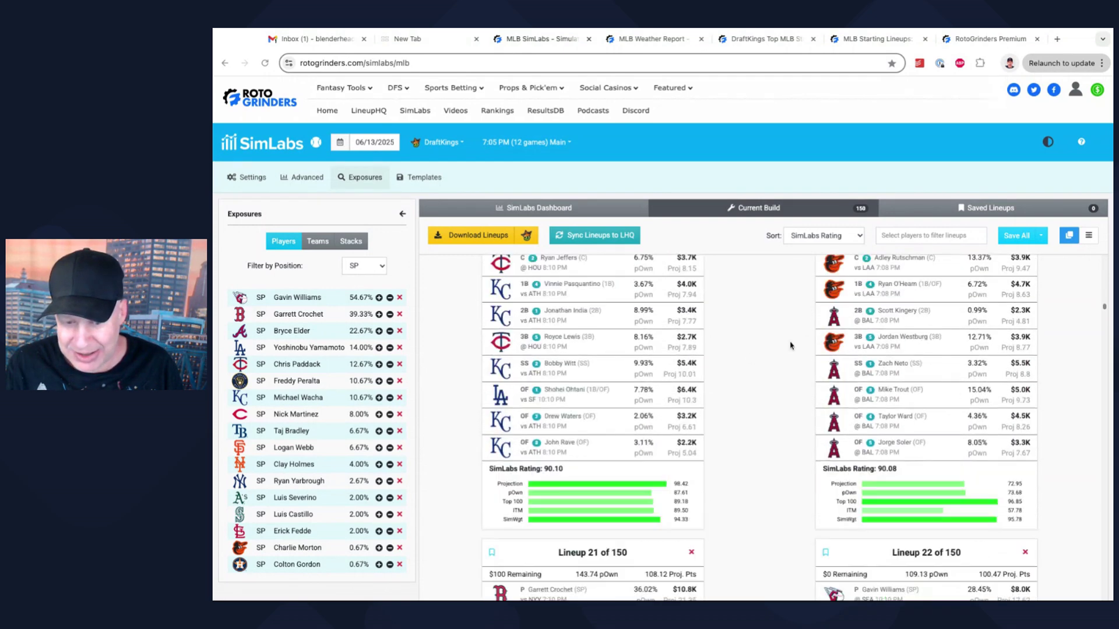
scroll(791, 346, down, 4)
Review the hitters and rating breakdowns of lineups 17 through 20 again
scroll(790, 346, up, 6)
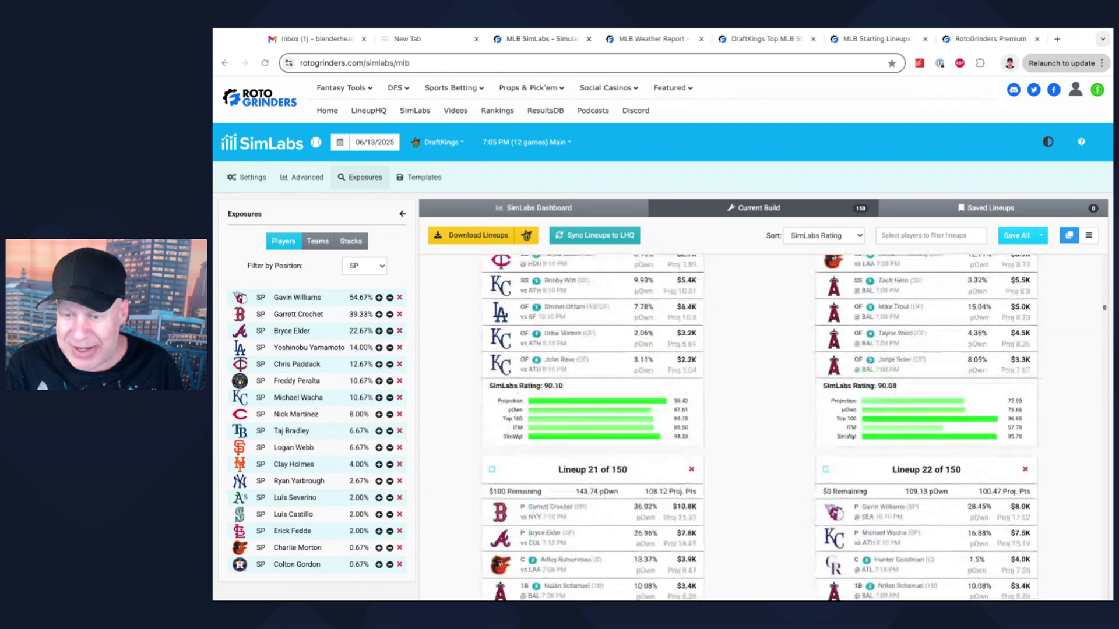
scroll(791, 346, up, 1)
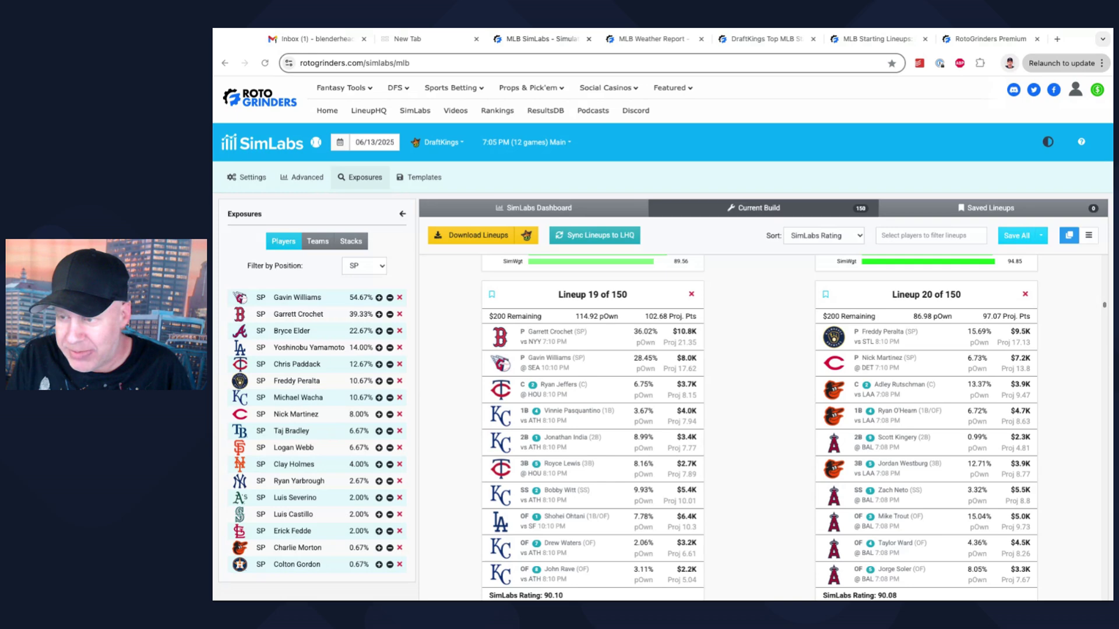
scroll(776, 320, down, 2)
scroll(776, 319, up, 2)
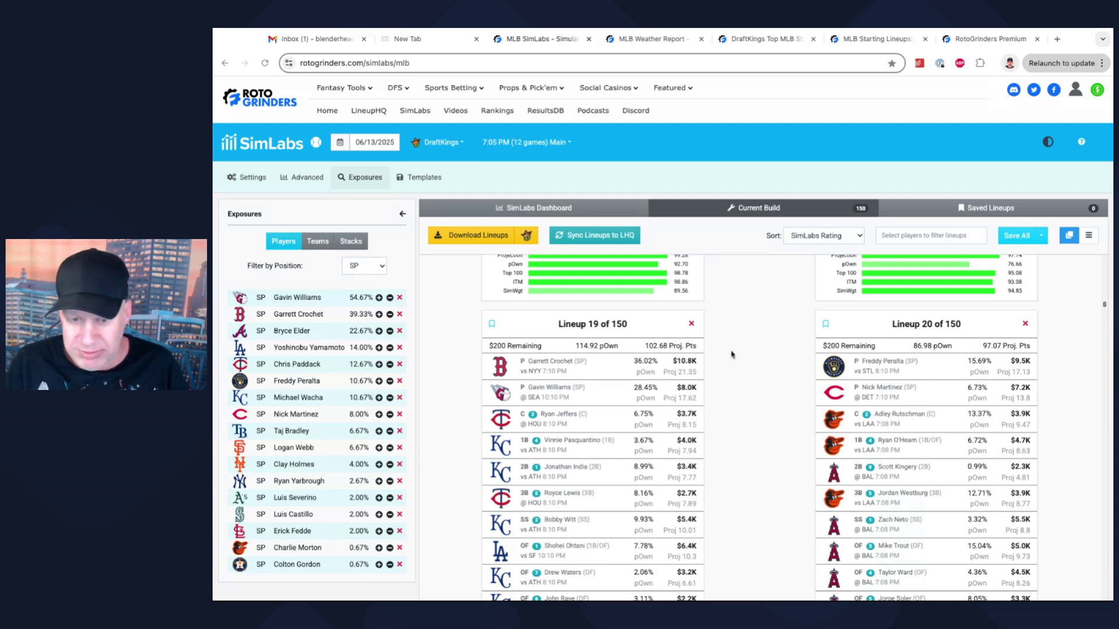
scroll(743, 355, up, 2)
scroll(743, 356, up, 3)
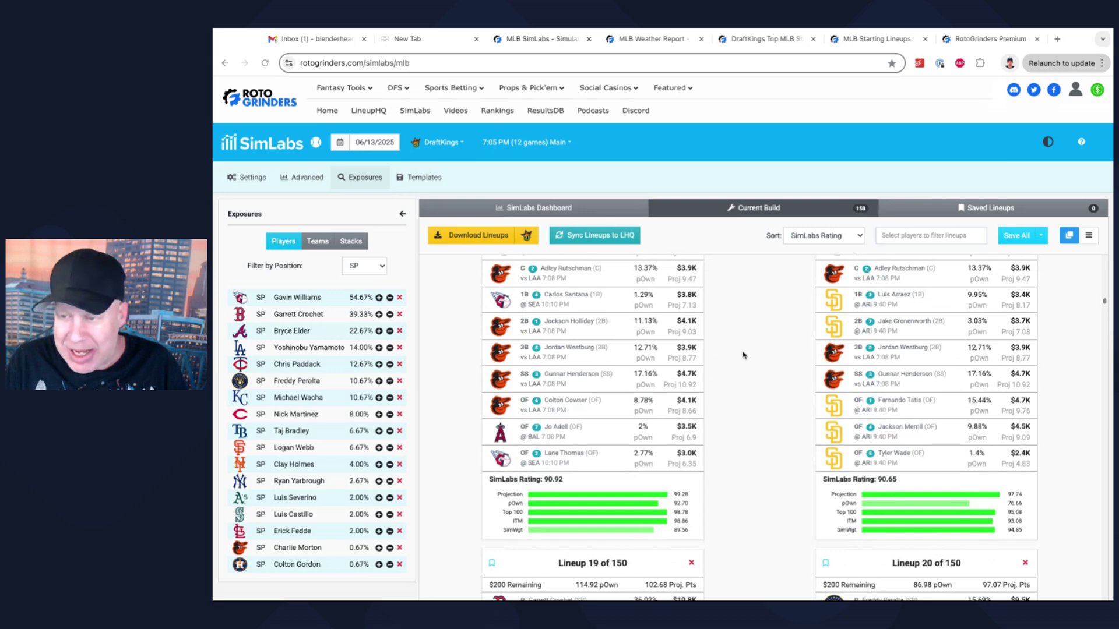
Return to the start of the build, then open the RotoGrinders Premium page and view its monthly subscription plans
scroll(743, 356, up, 10)
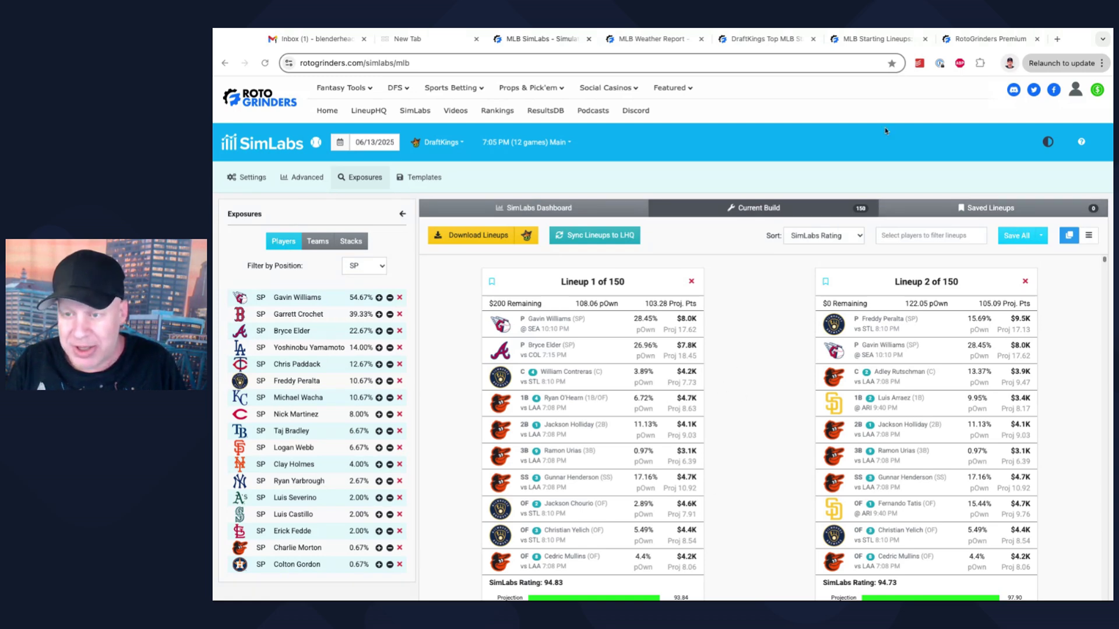
click(974, 42)
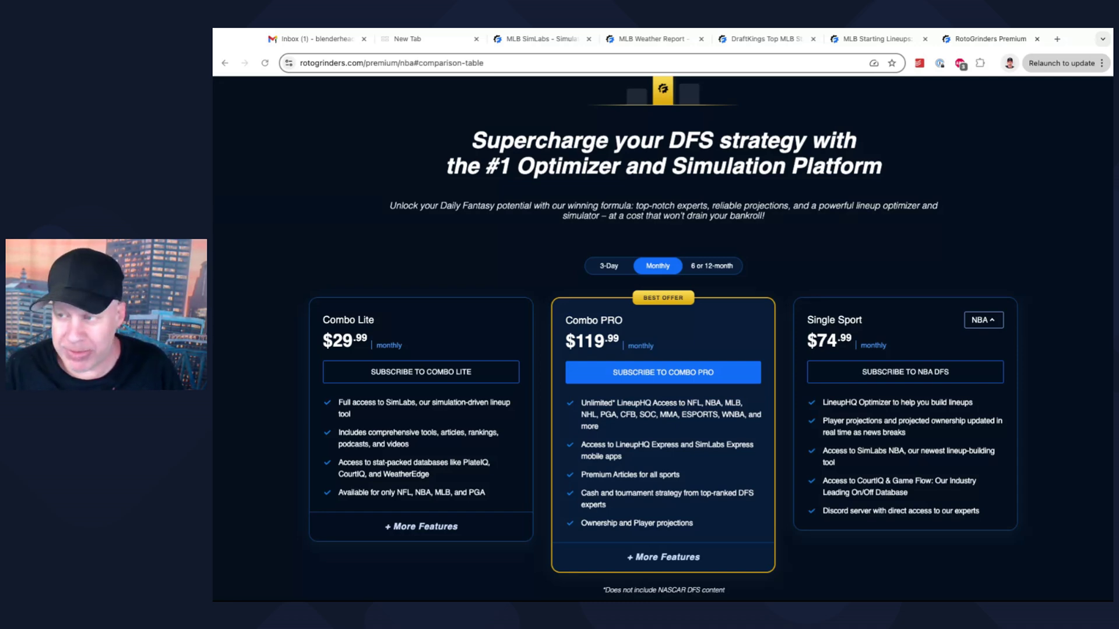
scroll(1033, 219, up, 1)
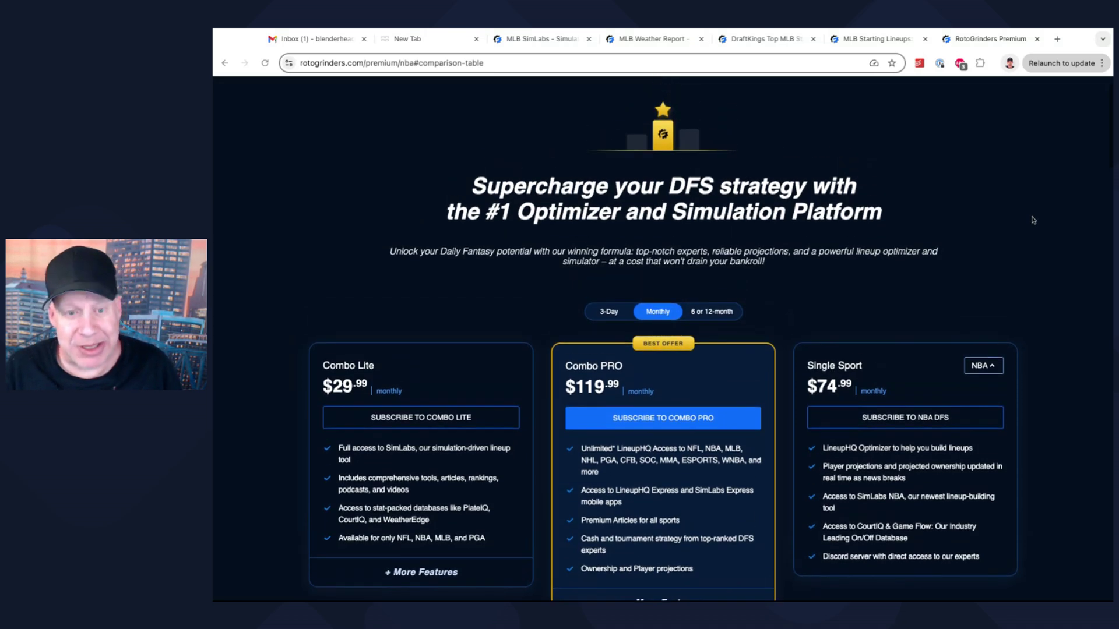